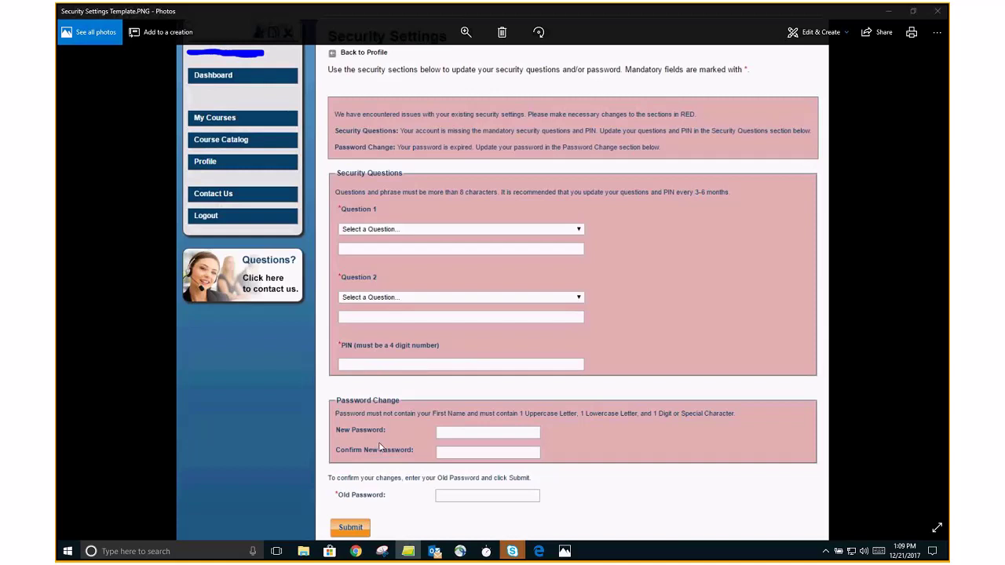
Switch to the Quick Reference Guide PDF in Edge, view the page on accessing compliance training, and return to the Security Settings image.
{"action": "left_click", "coordinate": [373, 498]}
{"action": "left_click", "coordinate": [373, 498]}
{"action": "left_click", "coordinate": [539, 552]}
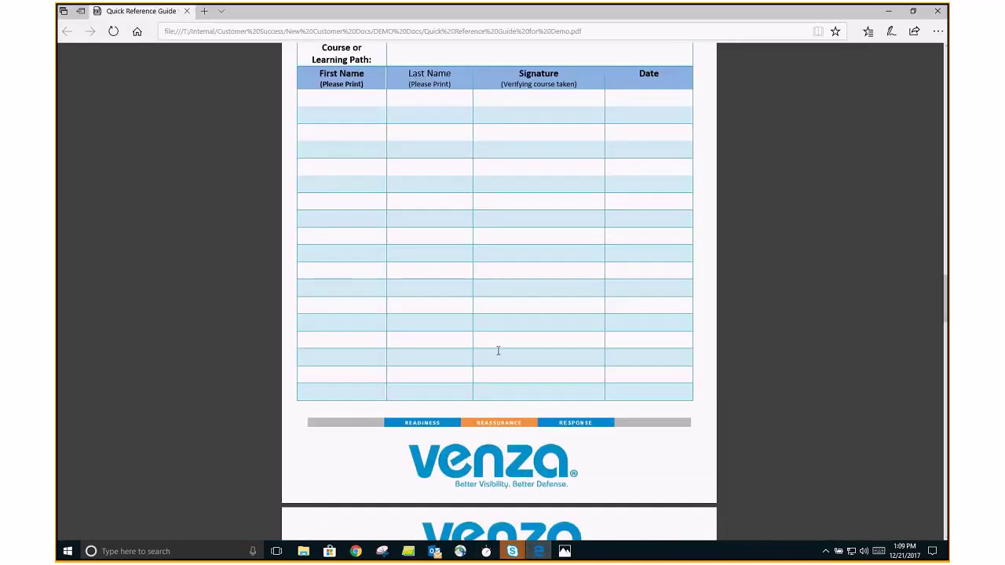
{"action": "scroll", "coordinate": [498, 351], "scroll_direction": "down", "scroll_amount": 3}
{"action": "scroll", "coordinate": [498, 351], "scroll_direction": "up", "scroll_amount": 10}
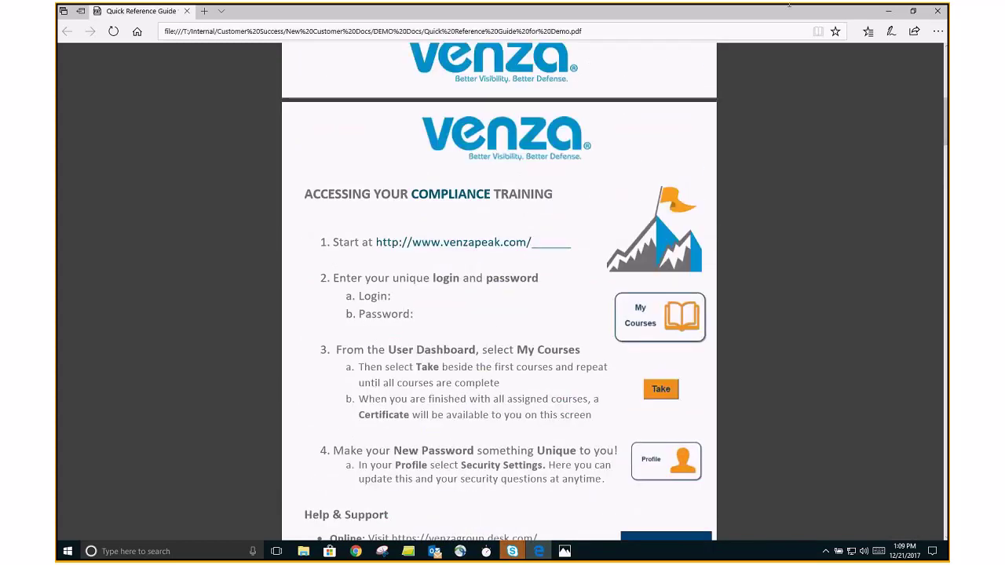
{"action": "left_click", "coordinate": [887, 10]}
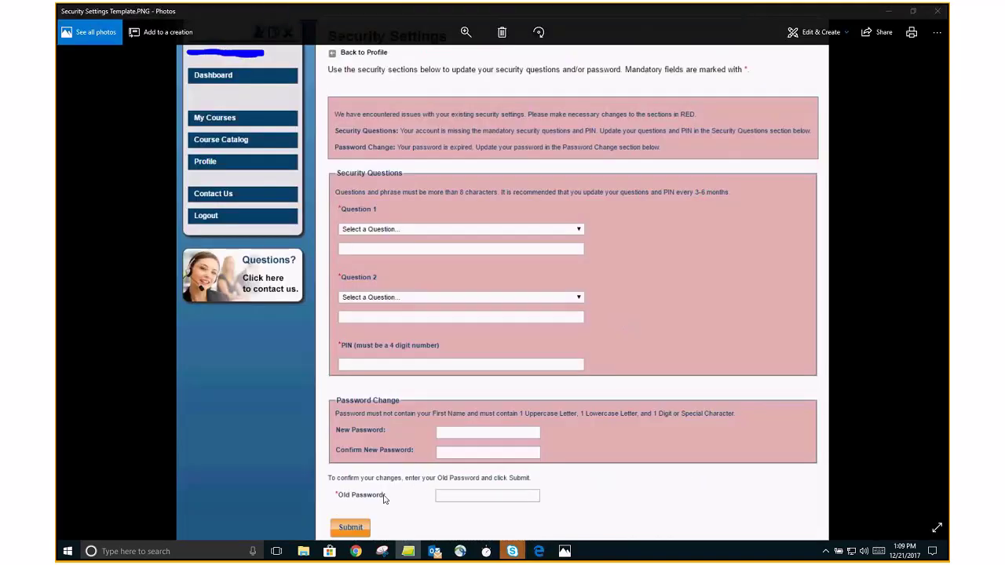
Put away the Security Settings and Ransomware Warning images to return to the PEAK site in Chrome.
{"action": "left_click", "coordinate": [894, 11]}
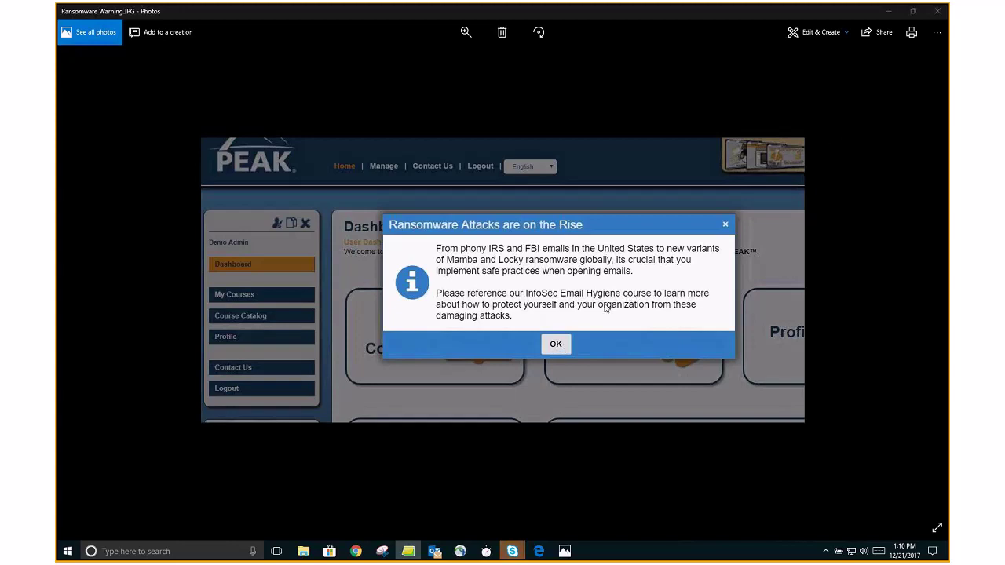
{"action": "left_click", "coordinate": [937, 14]}
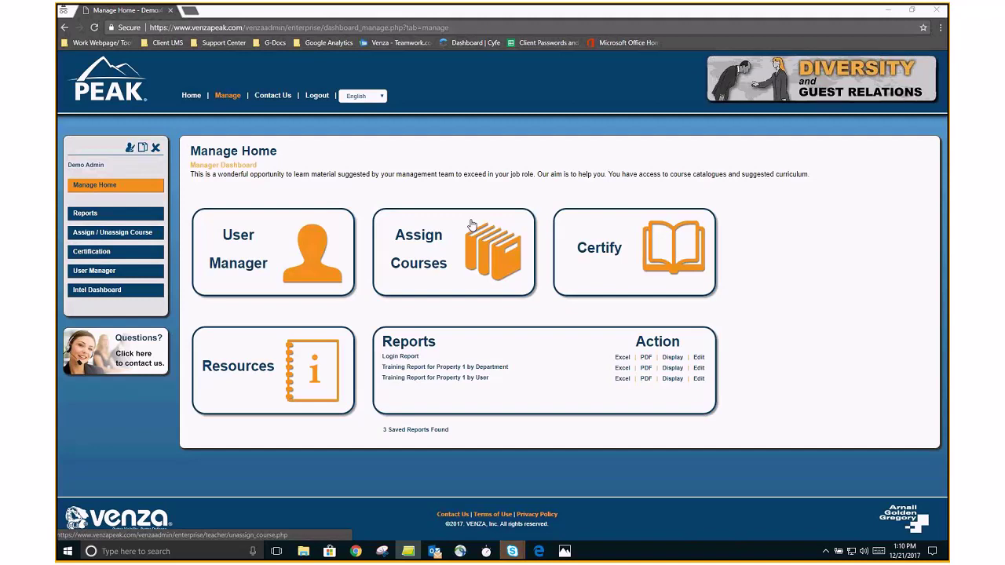
Switch the PEAK interface language to Español and open the home dashboard.
{"action": "left_click", "coordinate": [377, 97]}
{"action": "left_click", "coordinate": [359, 118]}
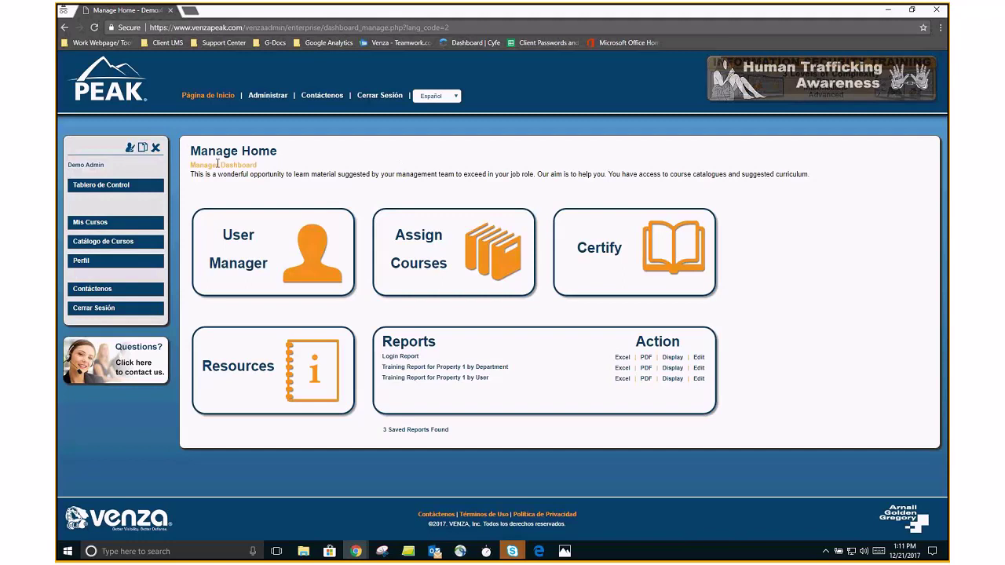
{"action": "left_click", "coordinate": [215, 98]}
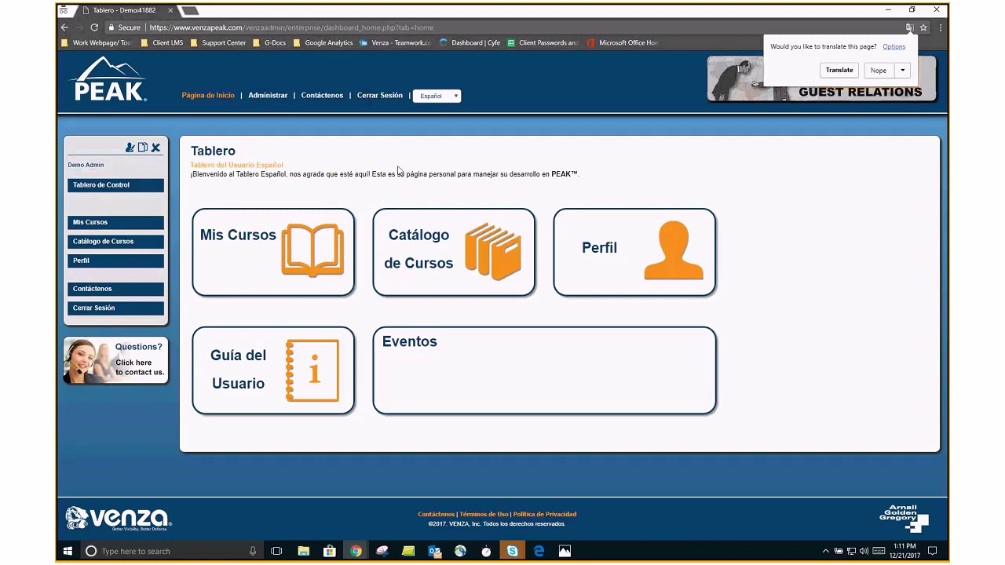
Set the interface language back to English and open the My Courses list.
{"action": "left_click", "coordinate": [440, 95]}
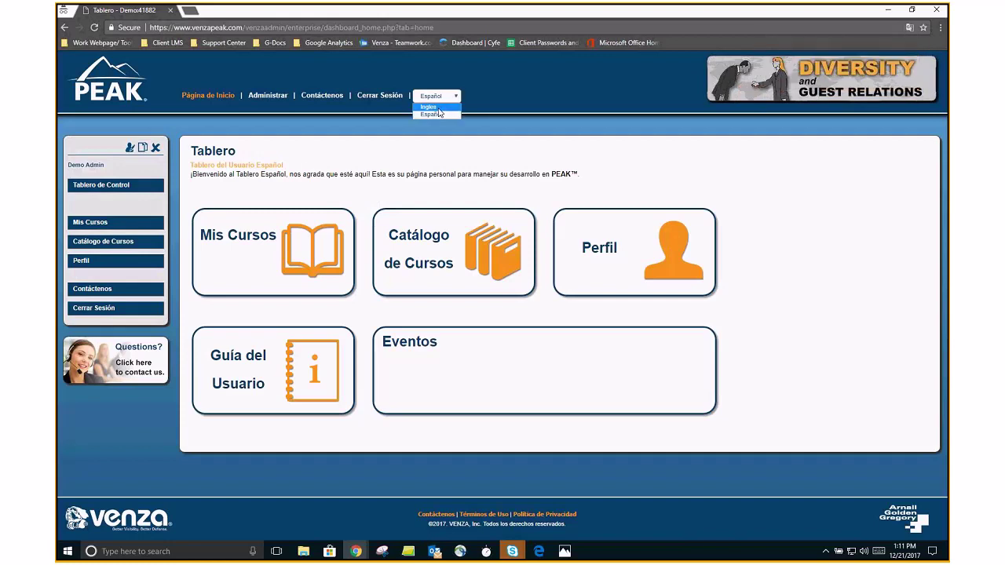
{"action": "left_click", "coordinate": [431, 106]}
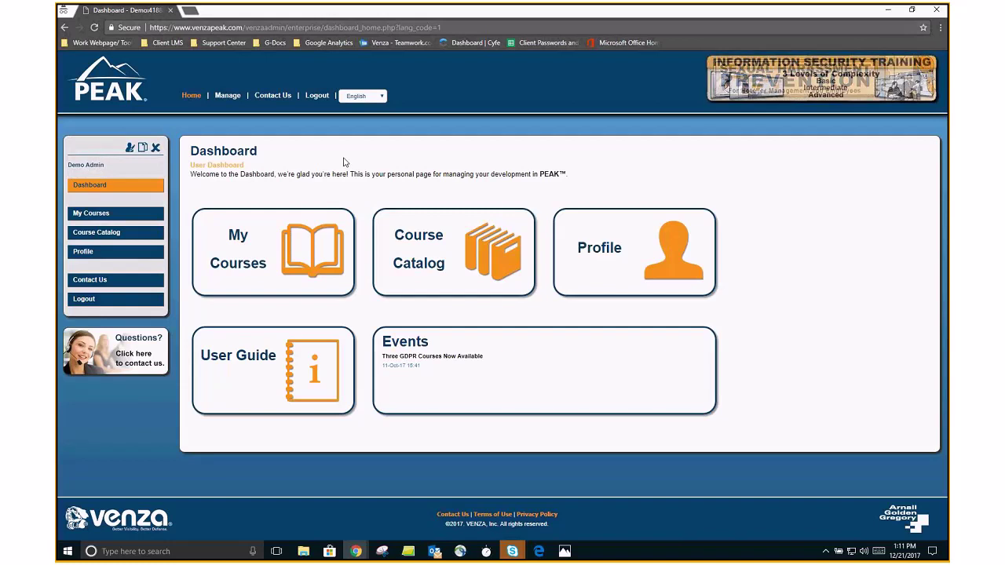
{"action": "left_click", "coordinate": [266, 223]}
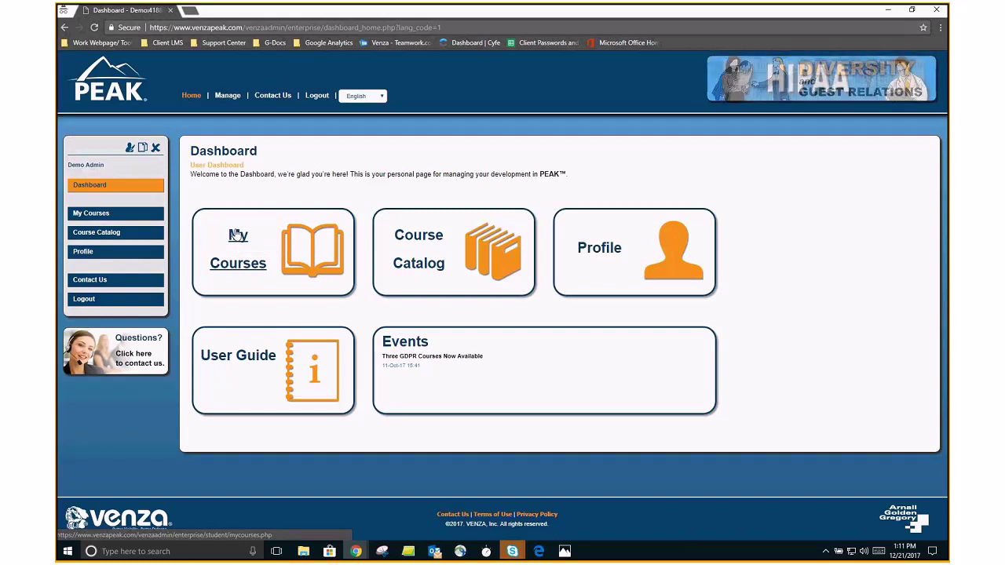
{"action": "left_click", "coordinate": [237, 234]}
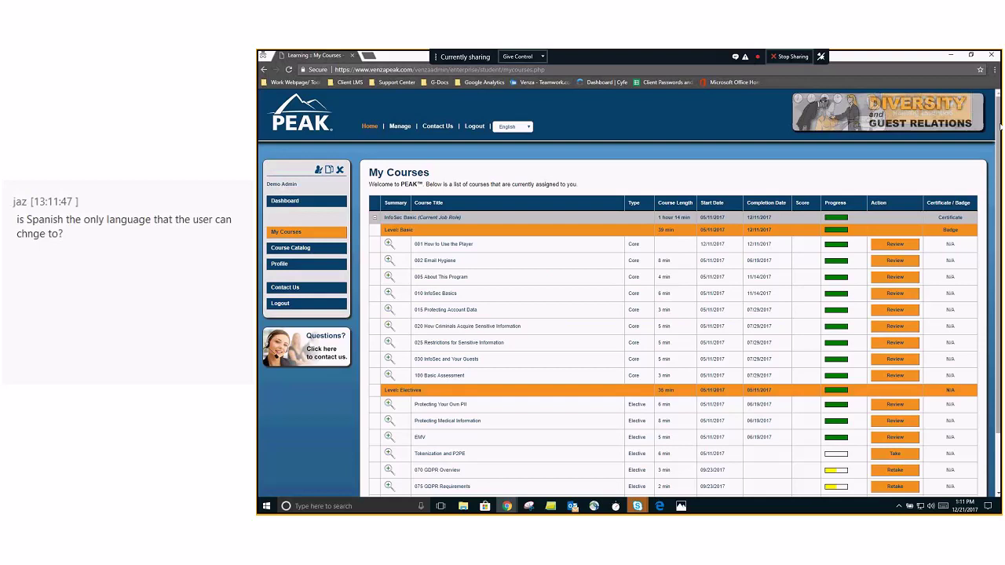
Examine the assigned InfoSec Basic core and elective courses, including their types, progress and available actions.
{"action": "scroll", "coordinate": [999, 126], "scroll_direction": "down", "scroll_amount": 1}
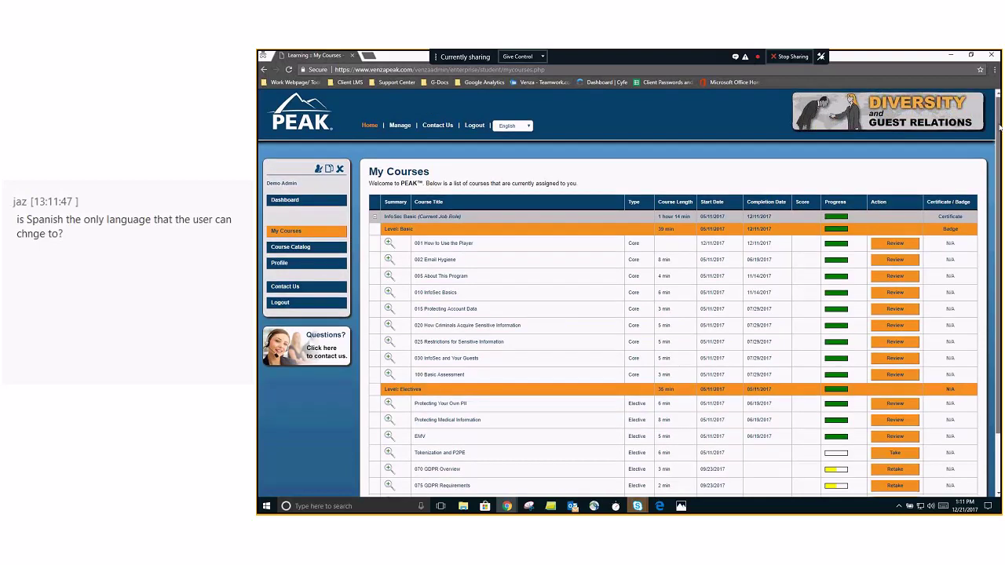
{"action": "left_click_drag", "start_coordinate": [1000, 125], "coordinate": [999, 138]}
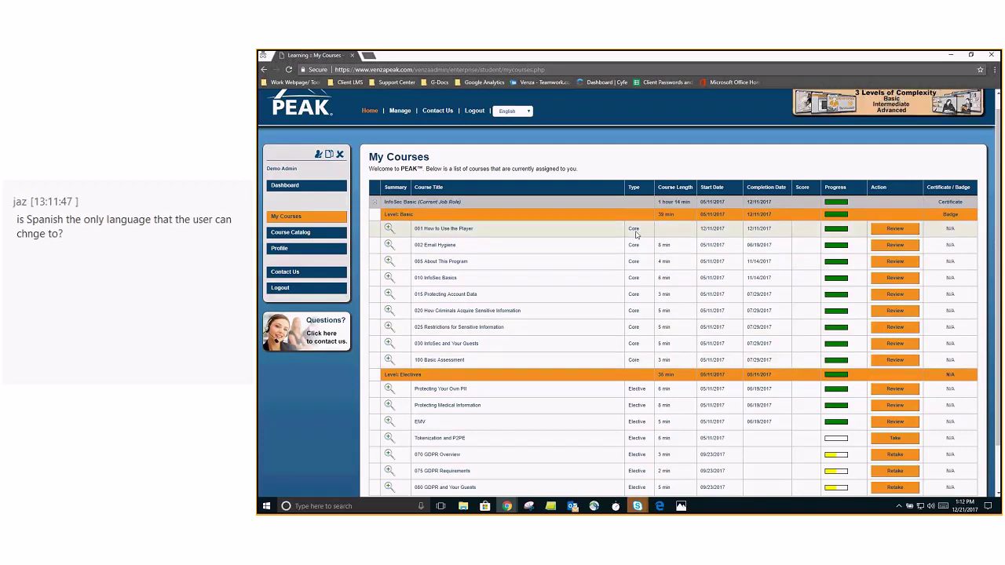
{"action": "scroll", "coordinate": [647, 303], "scroll_direction": "down", "scroll_amount": 1}
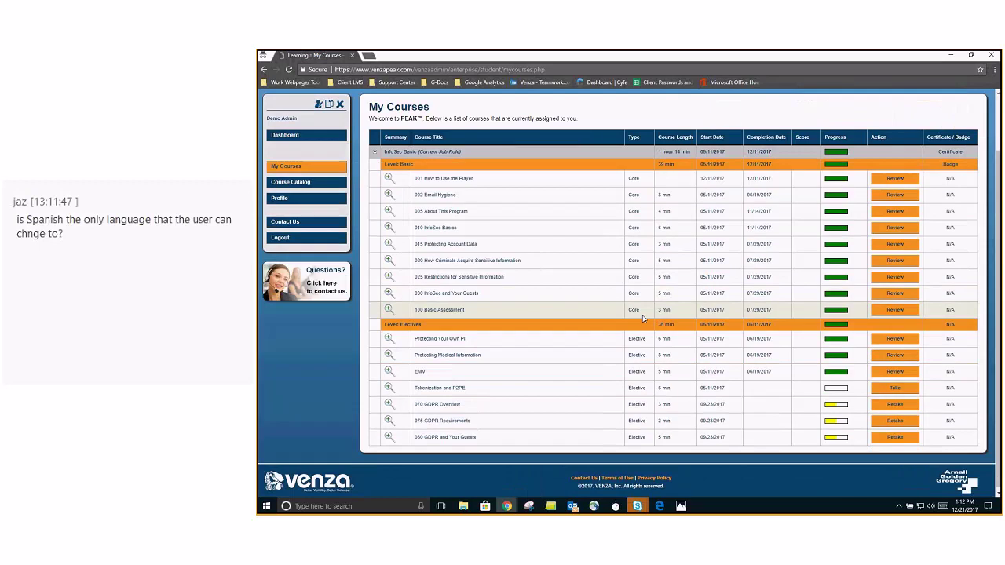
{"action": "scroll", "coordinate": [642, 315], "scroll_direction": "down", "scroll_amount": 1}
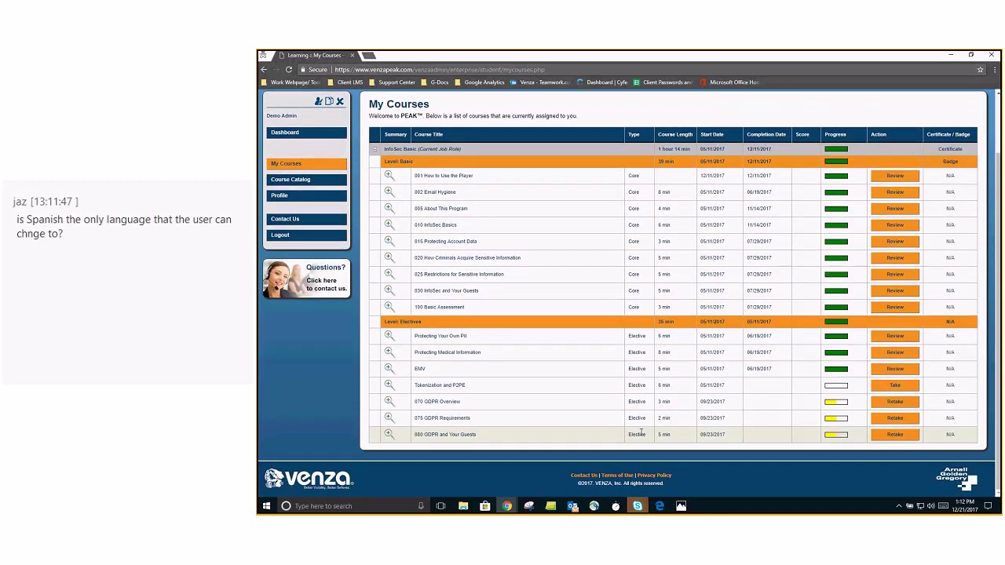
{"action": "left_click", "coordinate": [834, 383]}
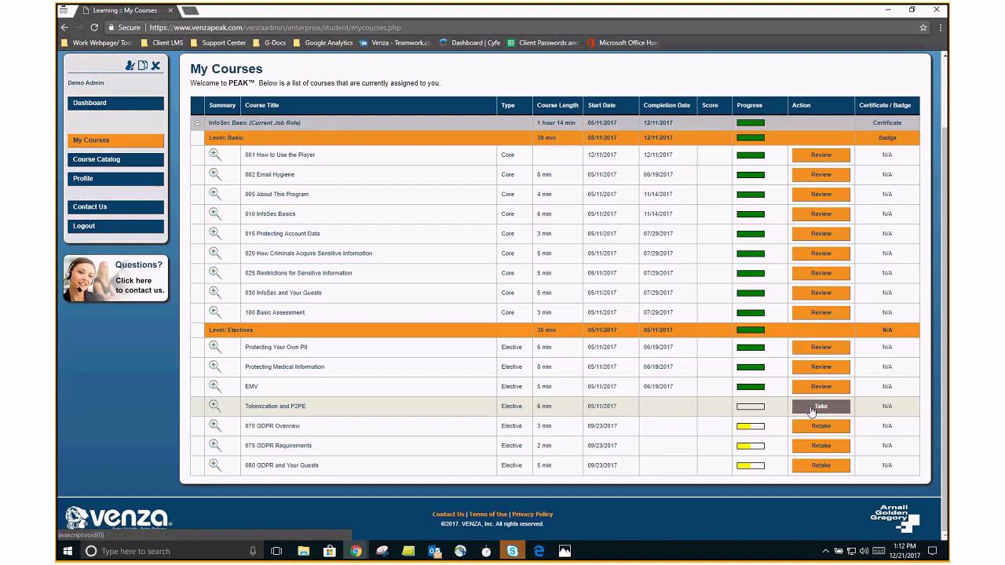
{"action": "left_click", "coordinate": [744, 403]}
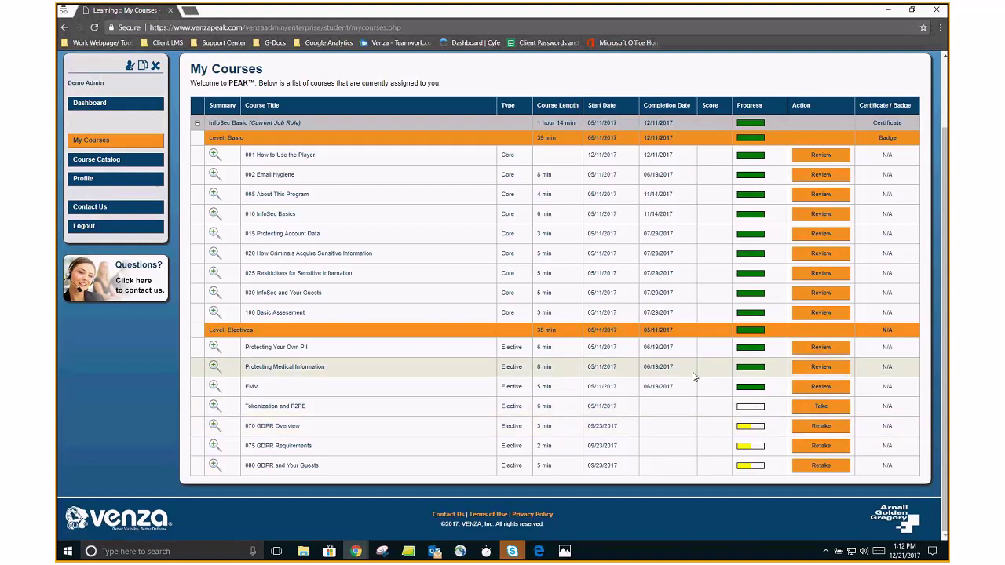
{"action": "scroll", "coordinate": [694, 377], "scroll_direction": "up", "scroll_amount": 2}
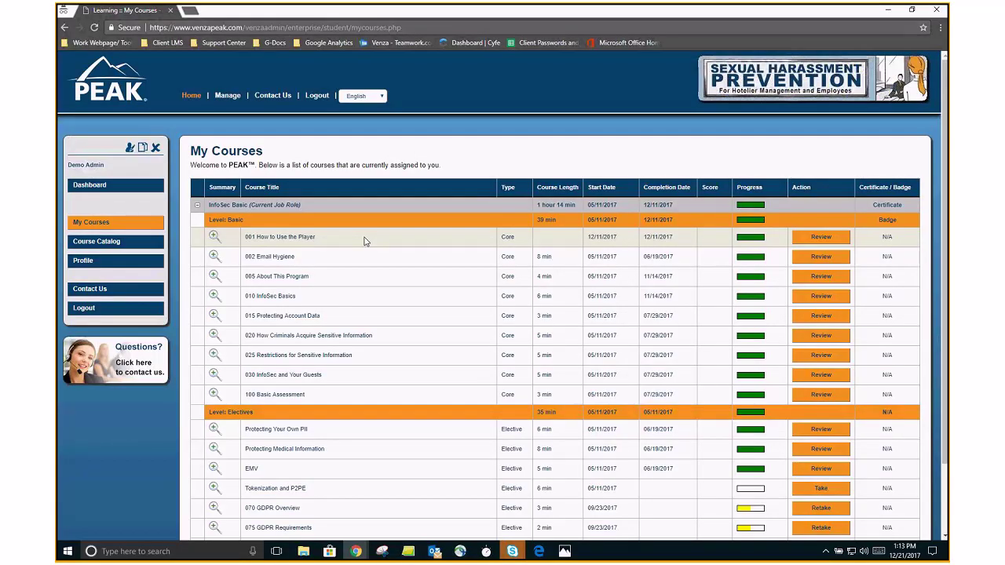
{"action": "left_click", "coordinate": [364, 241]}
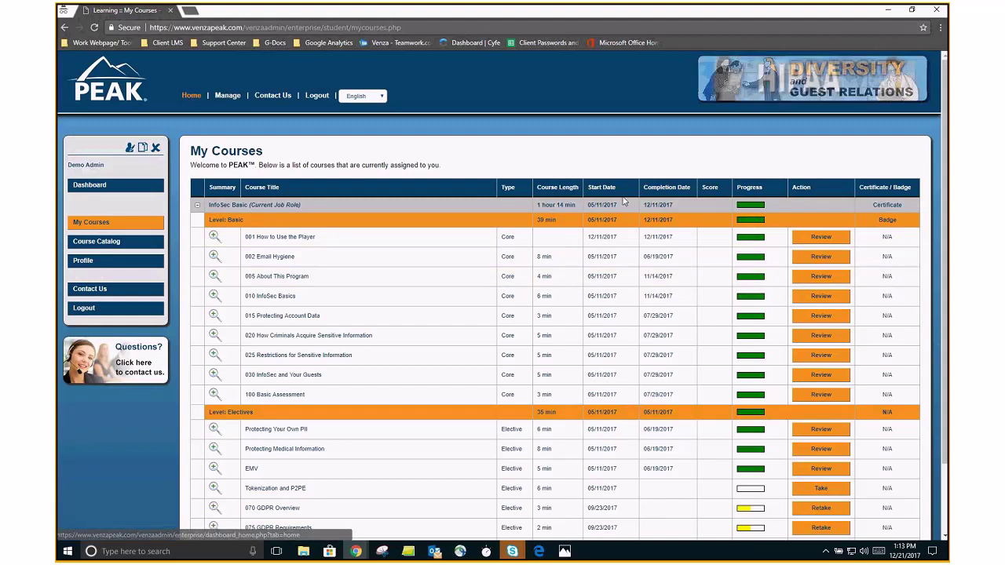
Open the Profile page from the home dashboard and review its fields, system settings and security settings option.
{"action": "left_click", "coordinate": [191, 97]}
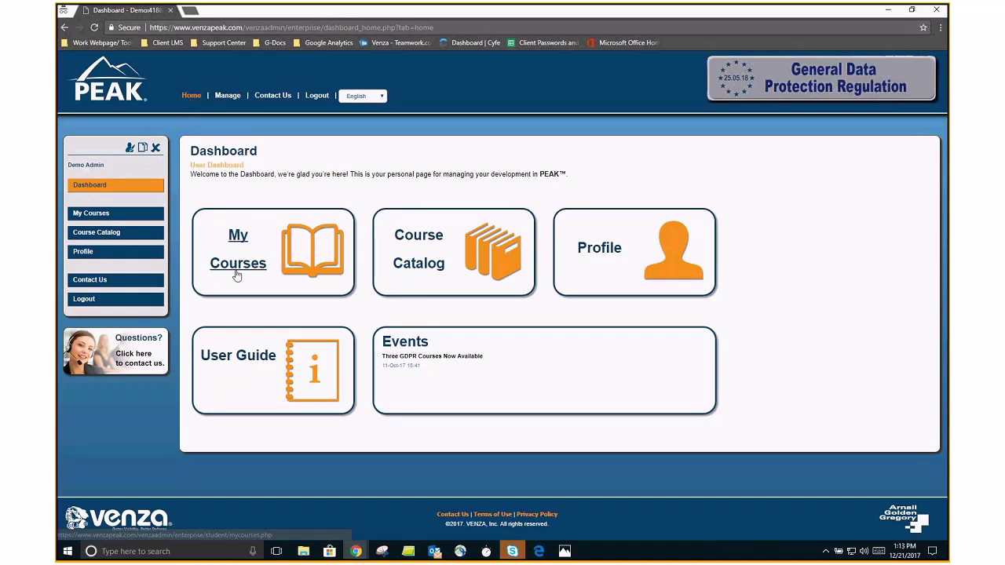
{"action": "left_click", "coordinate": [605, 254]}
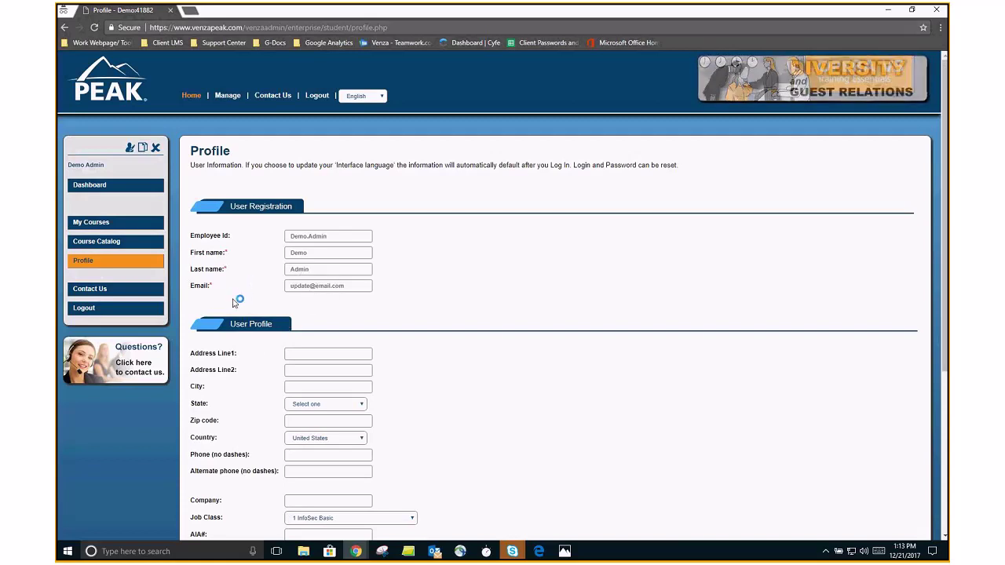
{"action": "scroll", "coordinate": [240, 296], "scroll_direction": "down", "scroll_amount": 1}
{"action": "scroll", "coordinate": [240, 297], "scroll_direction": "down", "scroll_amount": 3}
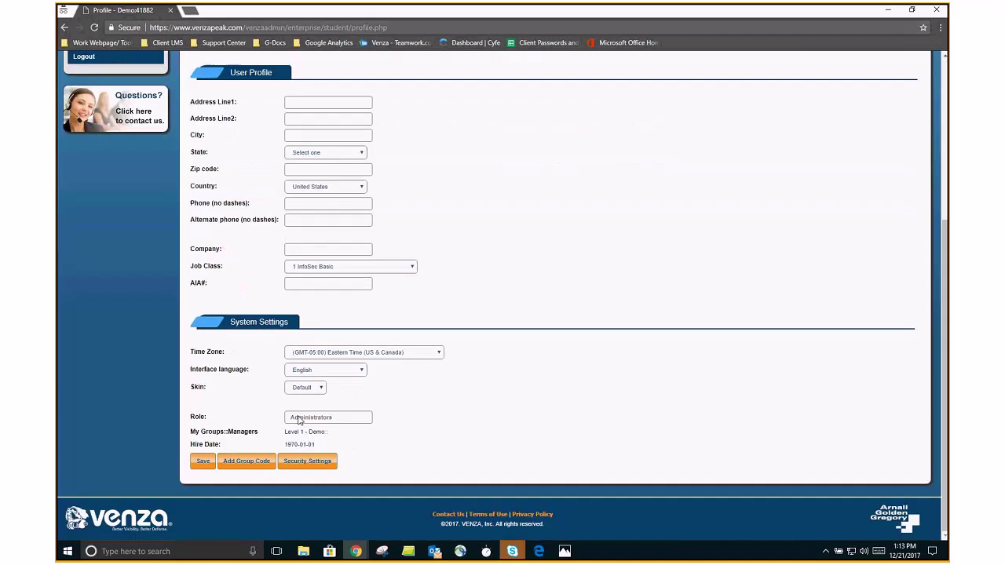
{"action": "left_click", "coordinate": [321, 464]}
{"action": "left_click", "coordinate": [202, 463]}
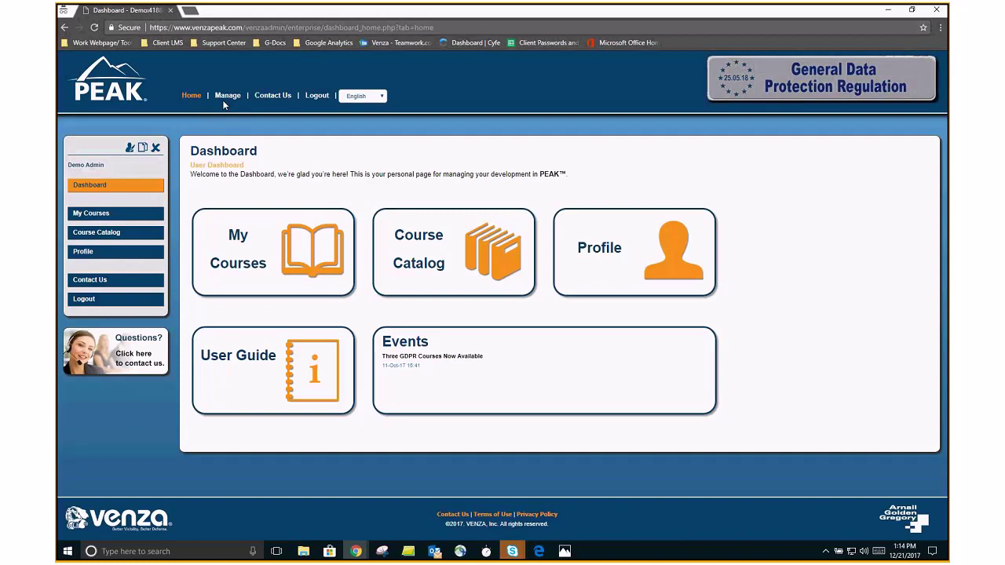
Open the Manage Home dashboard, highlight its heading and introduction, and clear the highlight.
{"action": "left_click", "coordinate": [230, 100]}
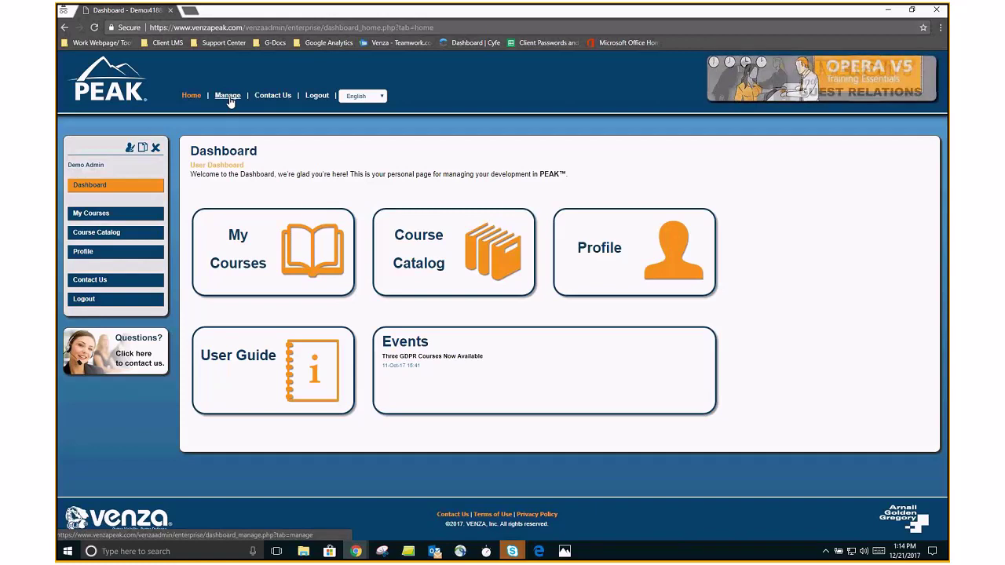
{"action": "left_click", "coordinate": [229, 97]}
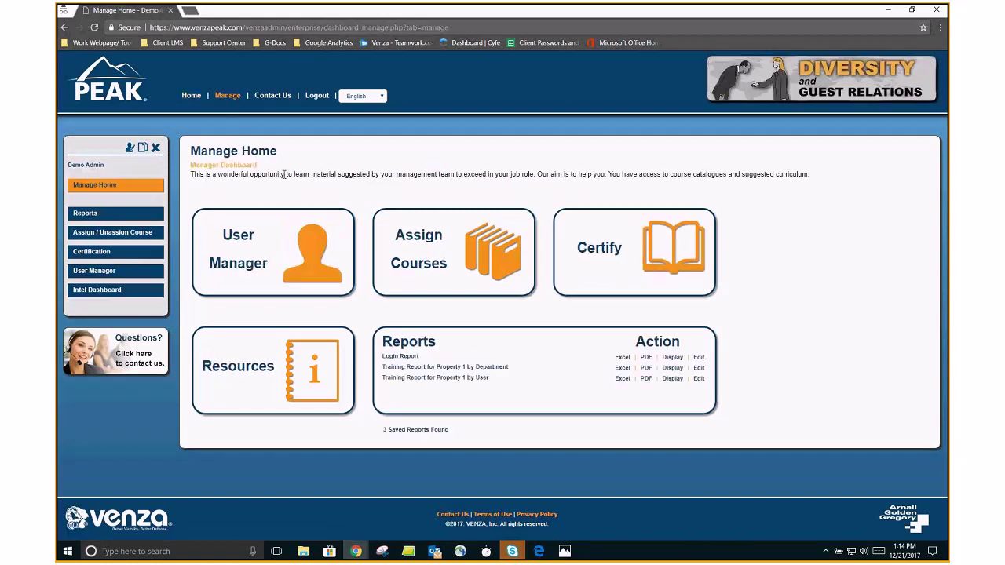
{"action": "left_click_drag", "start_coordinate": [196, 145], "coordinate": [765, 259]}
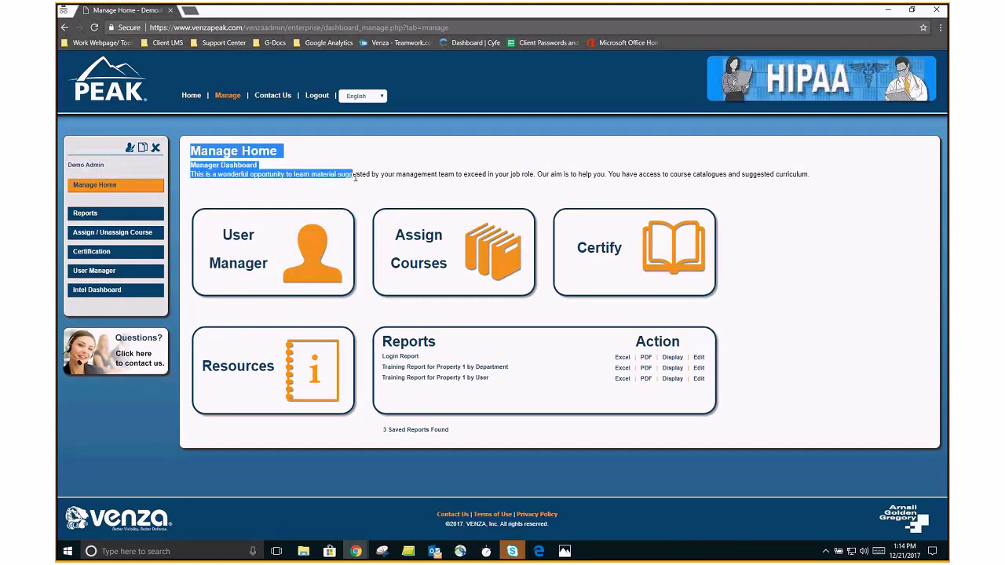
{"action": "left_click", "coordinate": [772, 256]}
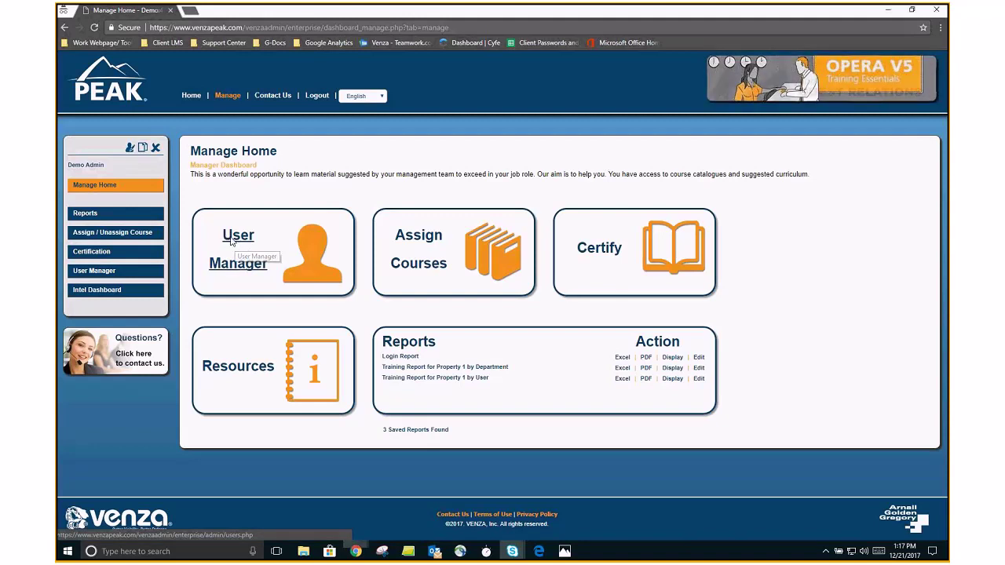
Open the User Manager and search the user list by Last name, entering the user's last name.
{"action": "left_click", "coordinate": [230, 240]}
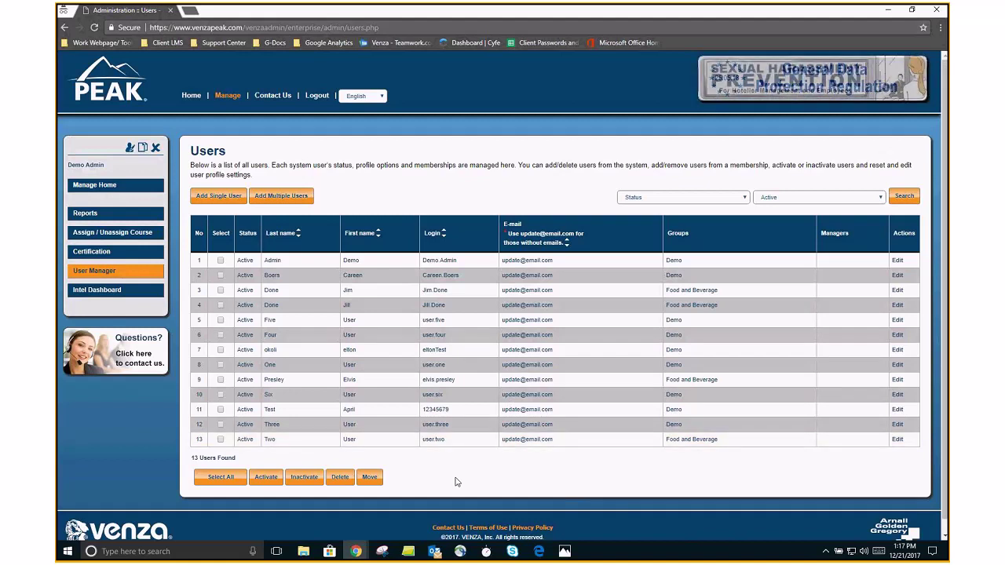
{"action": "left_click", "coordinate": [674, 198]}
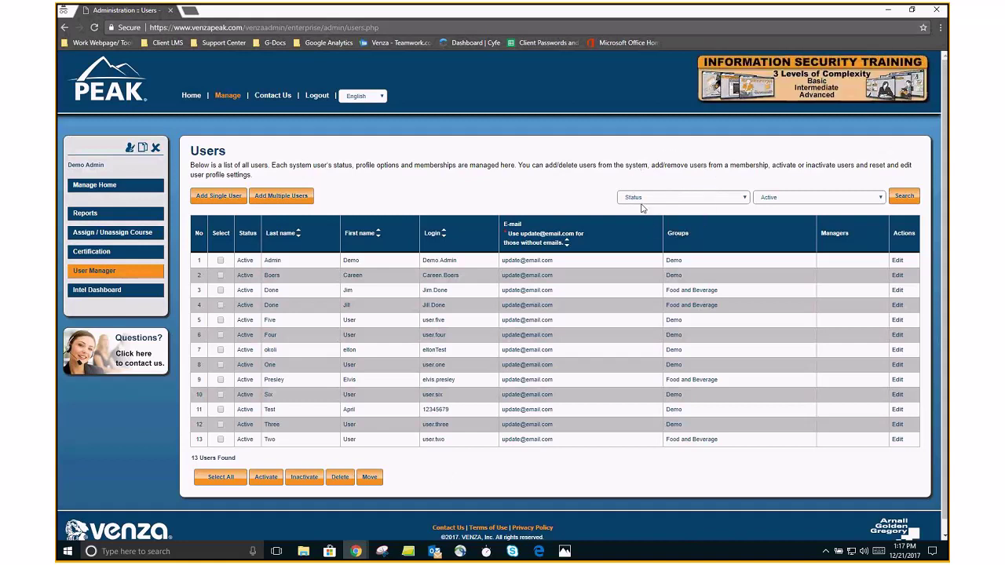
{"action": "left_click", "coordinate": [721, 201]}
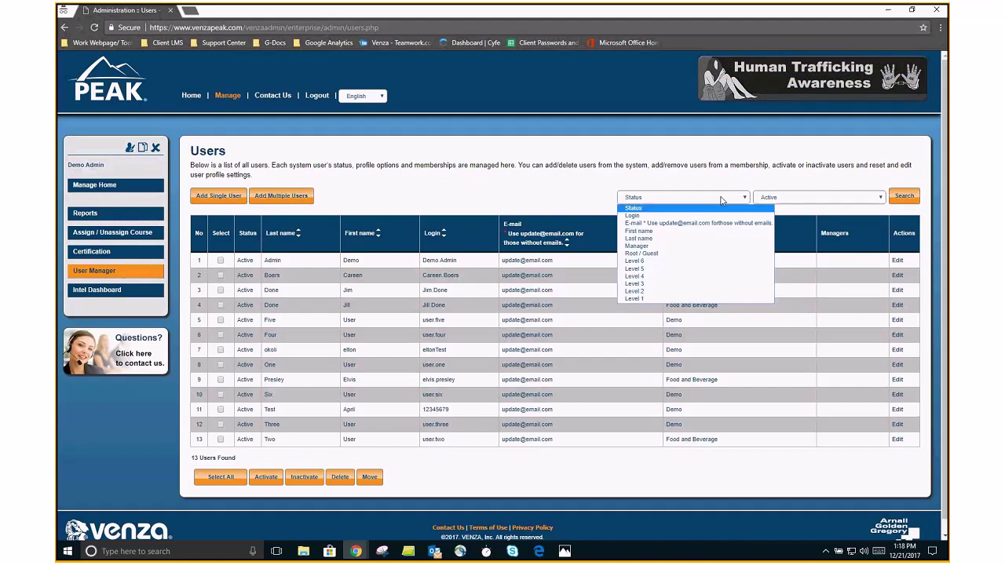
{"action": "left_click", "coordinate": [700, 240]}
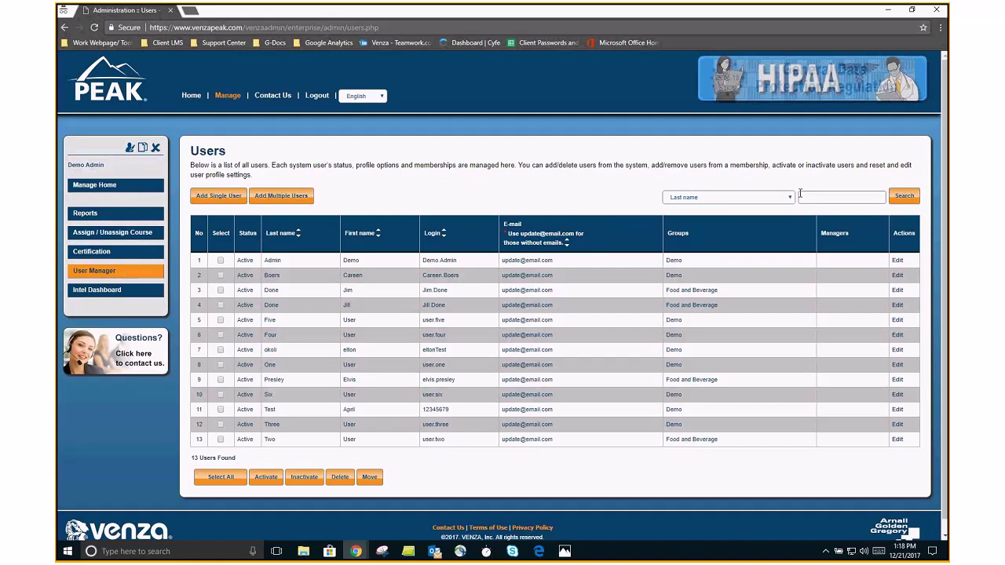
{"action": "left_click", "coordinate": [802, 196]}
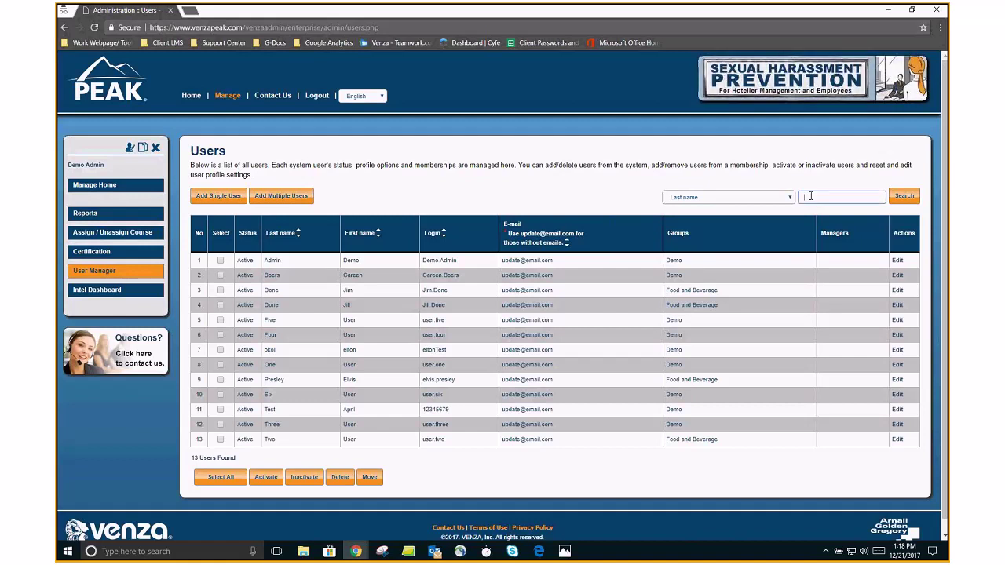
{"action": "type", "text": "done"}
{"action": "key", "text": "Return"}
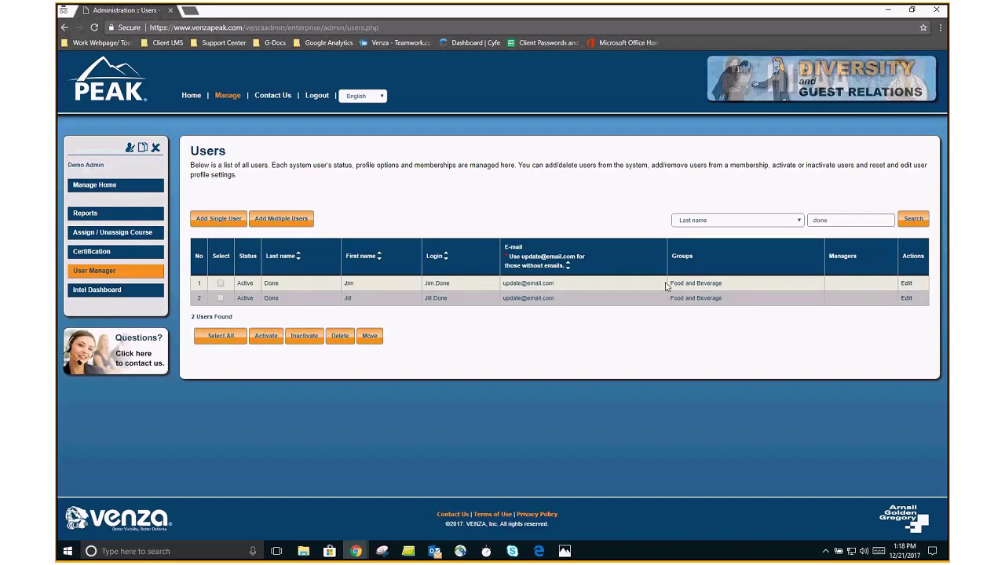
Open the first found user's profile for editing, review its registration, profile and system settings, and return to the user list.
{"action": "left_click", "coordinate": [908, 286]}
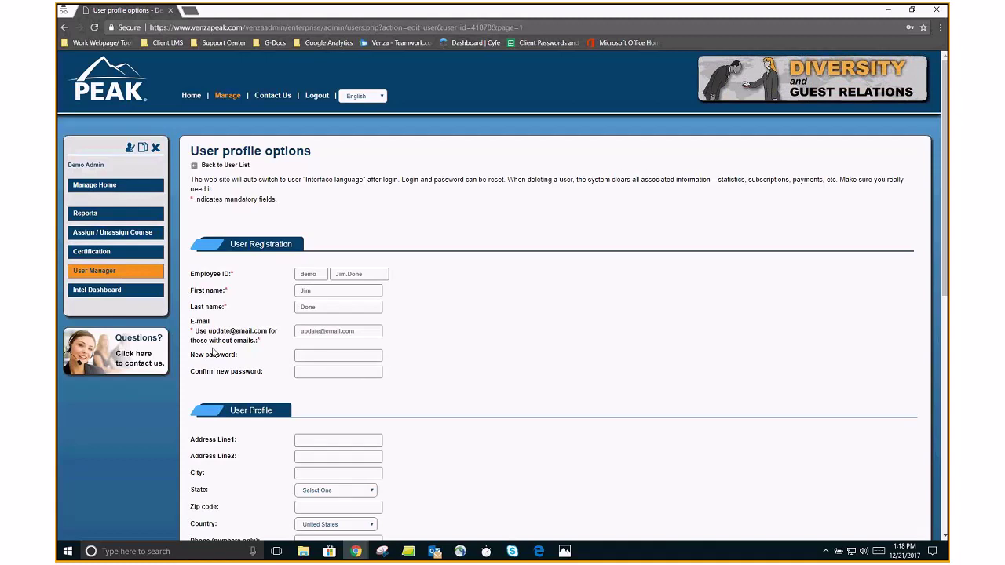
{"action": "scroll", "coordinate": [231, 416], "scroll_direction": "down", "scroll_amount": 5}
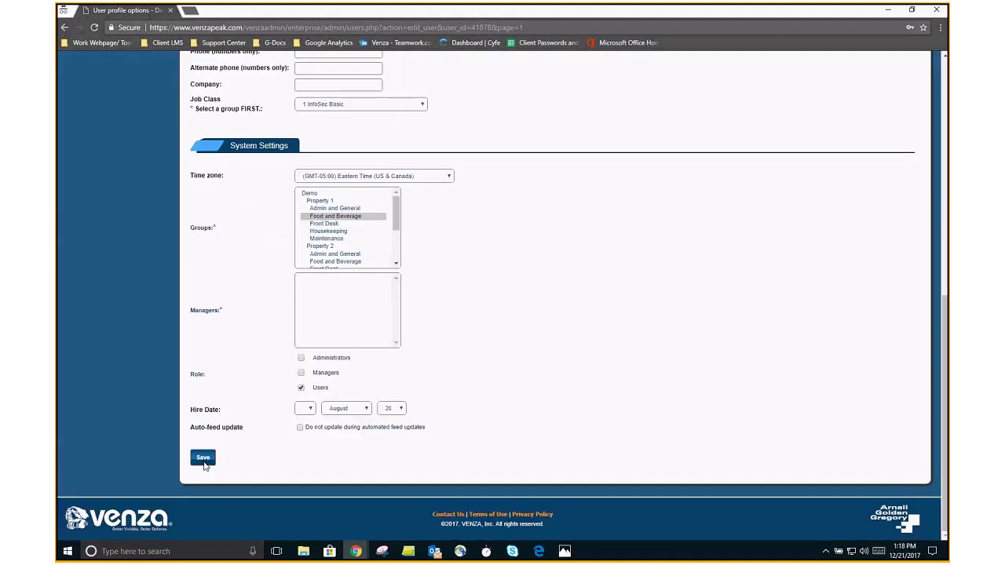
{"action": "scroll", "coordinate": [214, 420], "scroll_direction": "up", "scroll_amount": 5}
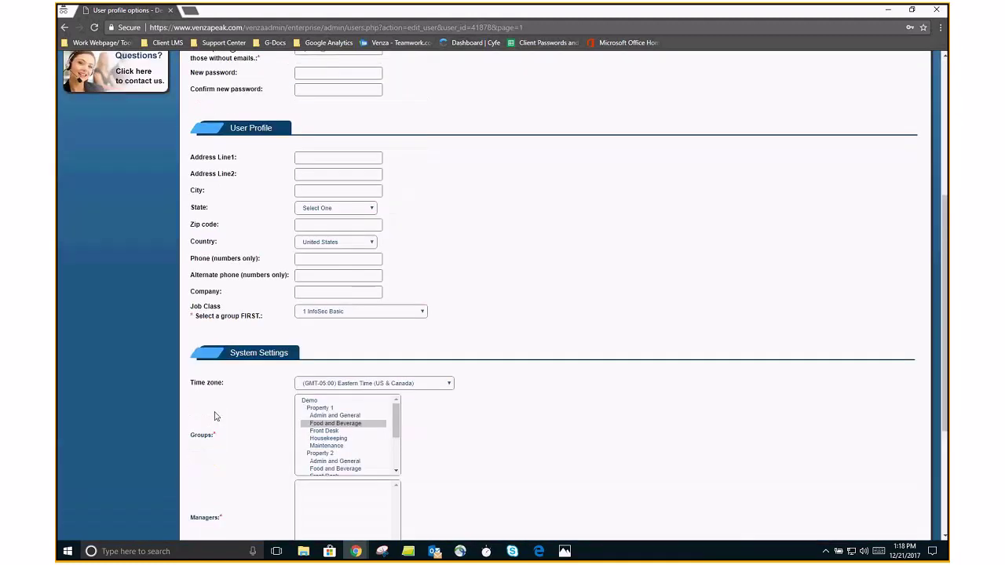
{"action": "scroll", "coordinate": [215, 420], "scroll_direction": "up", "scroll_amount": 1}
{"action": "left_click", "coordinate": [232, 167]}
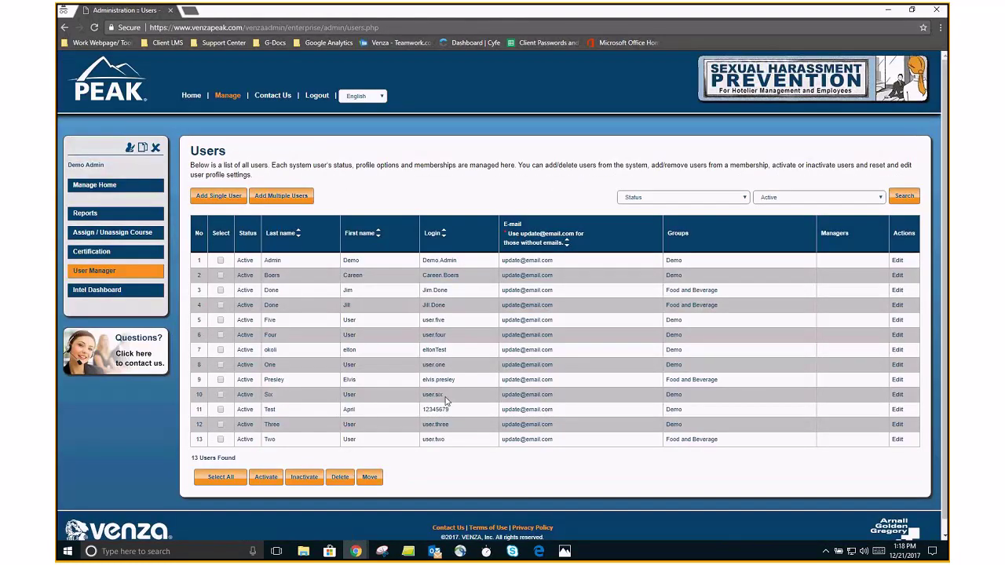
Select the users in rows 8 and 9 of the list and review the Delete and Inactivate actions for them.
{"action": "scroll", "coordinate": [454, 492], "scroll_direction": "down", "scroll_amount": 1}
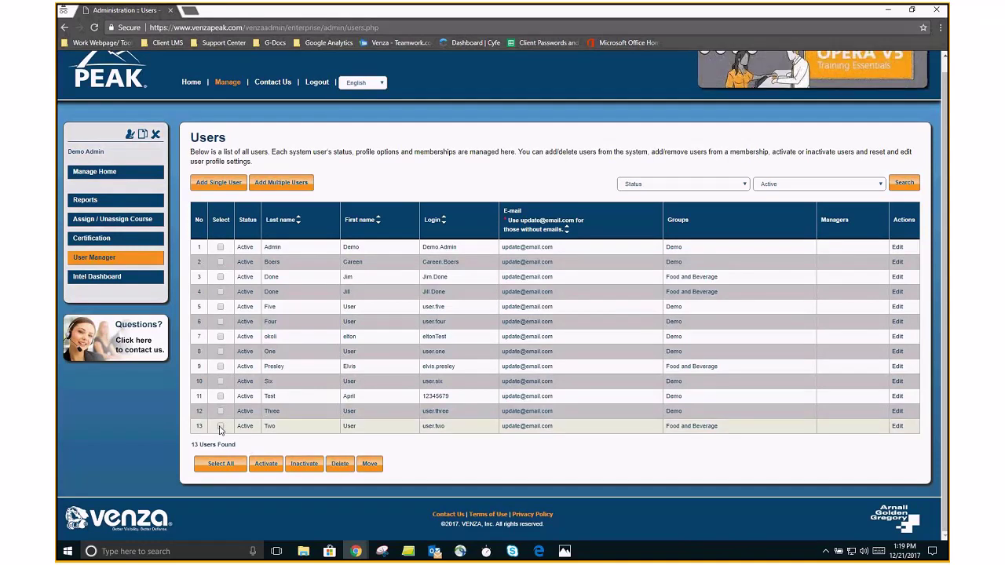
{"action": "left_click", "coordinate": [220, 353]}
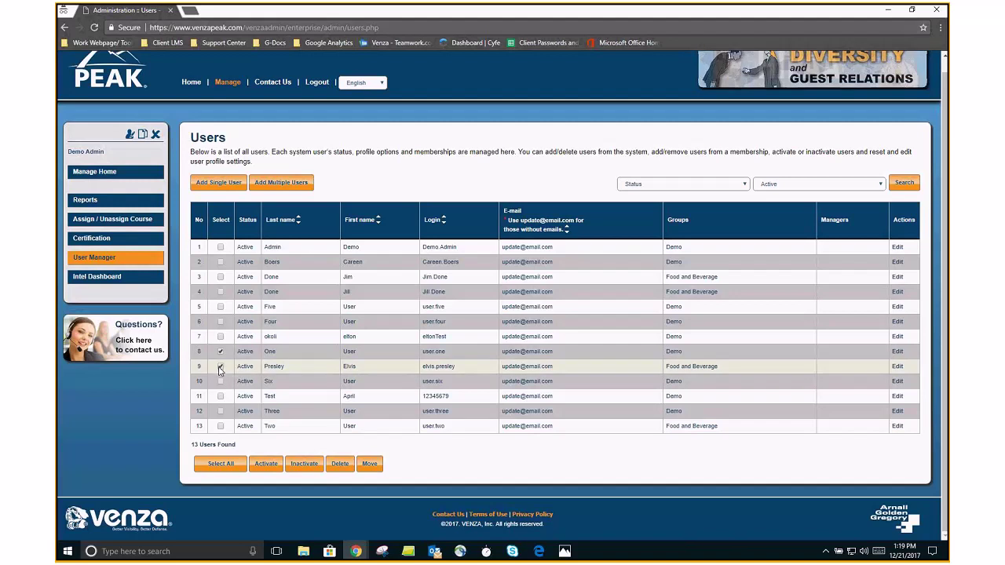
{"action": "left_click", "coordinate": [221, 367]}
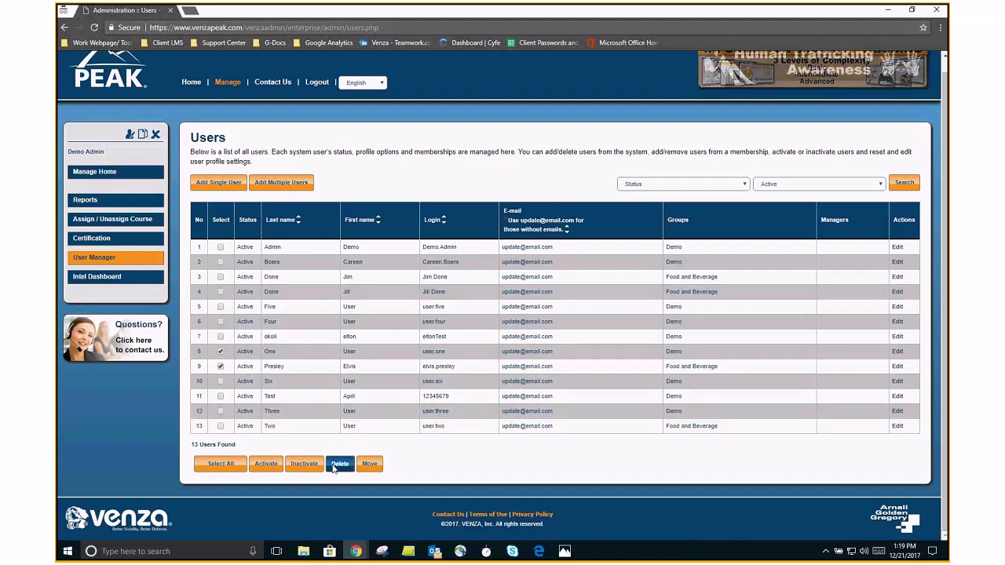
{"action": "left_click", "coordinate": [337, 464]}
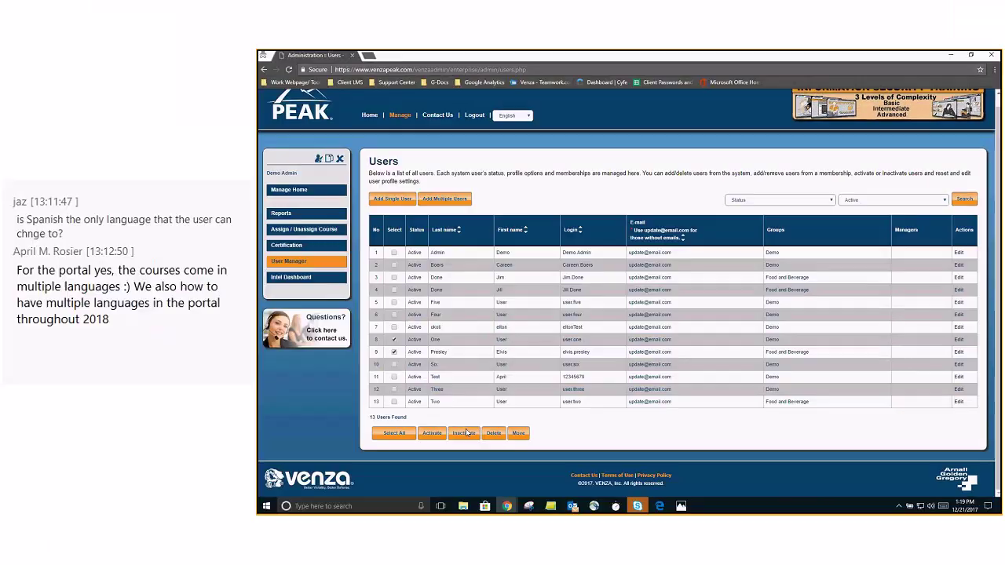
{"action": "left_click", "coordinate": [306, 463]}
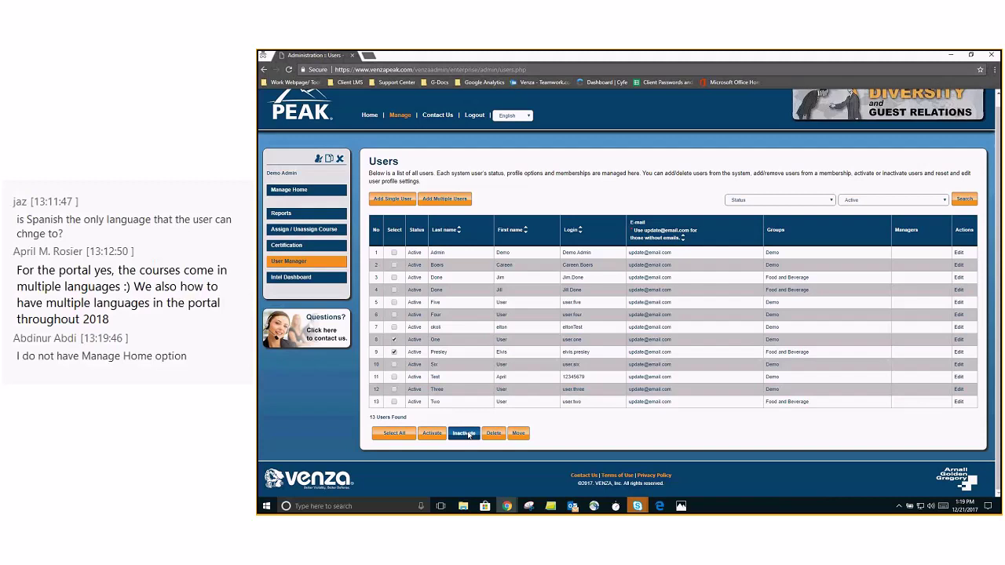
{"action": "left_click", "coordinate": [464, 433]}
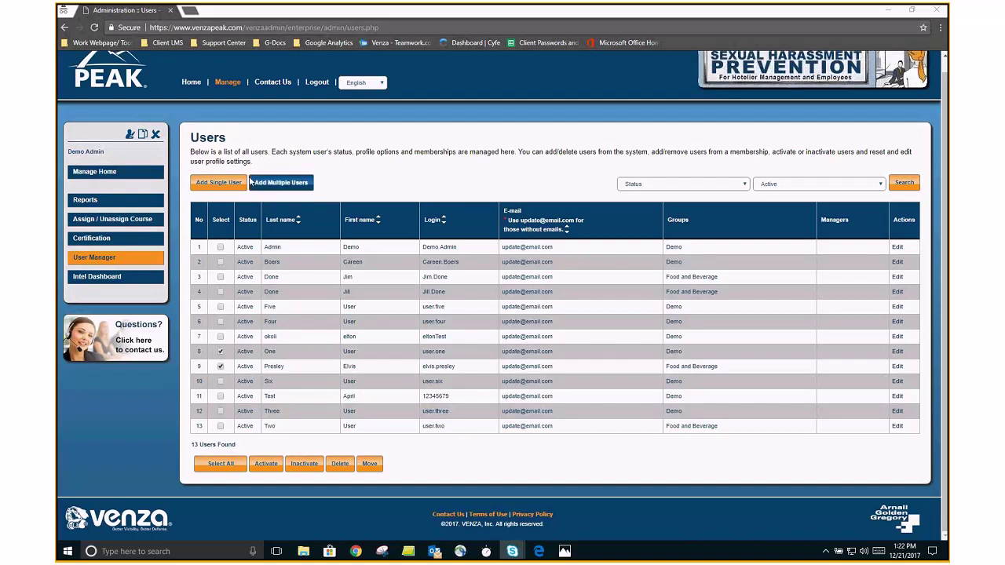
Open the form for adding a single user, switch to Edge to view the Quick Reference Guide, and return to the form.
{"action": "left_click", "coordinate": [228, 183]}
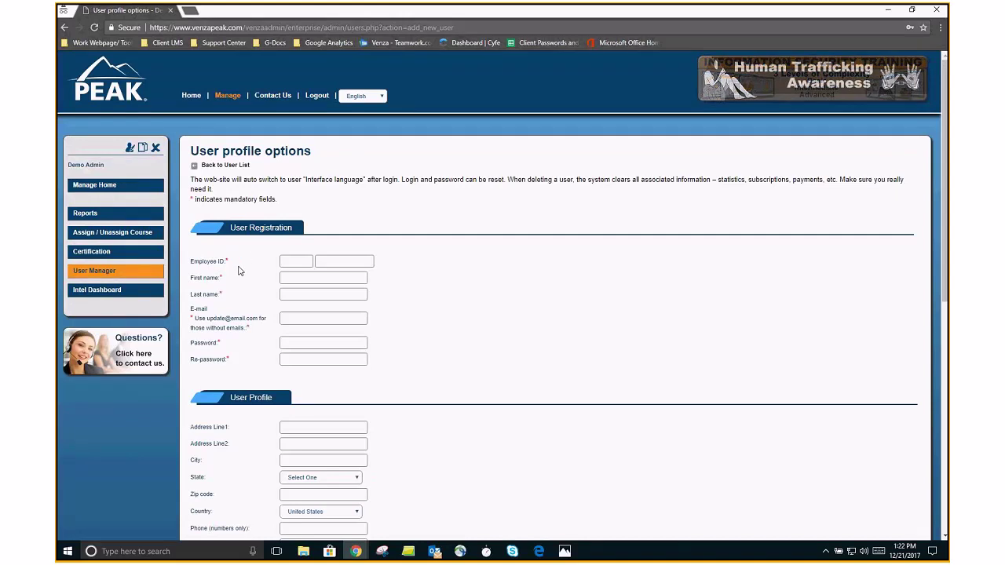
{"action": "scroll", "coordinate": [240, 271], "scroll_direction": "down", "scroll_amount": 1}
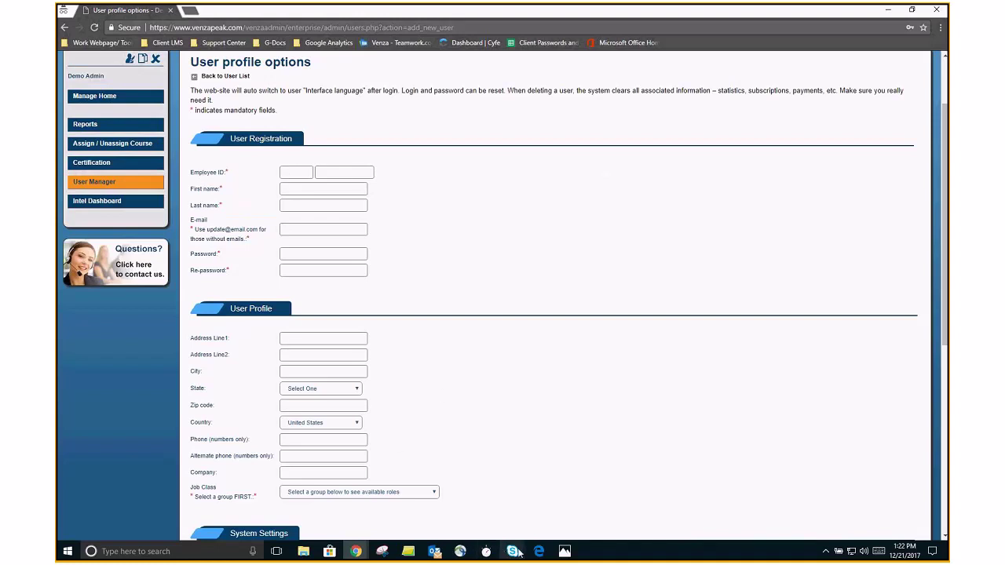
{"action": "mouse_move", "coordinate": [518, 553]}
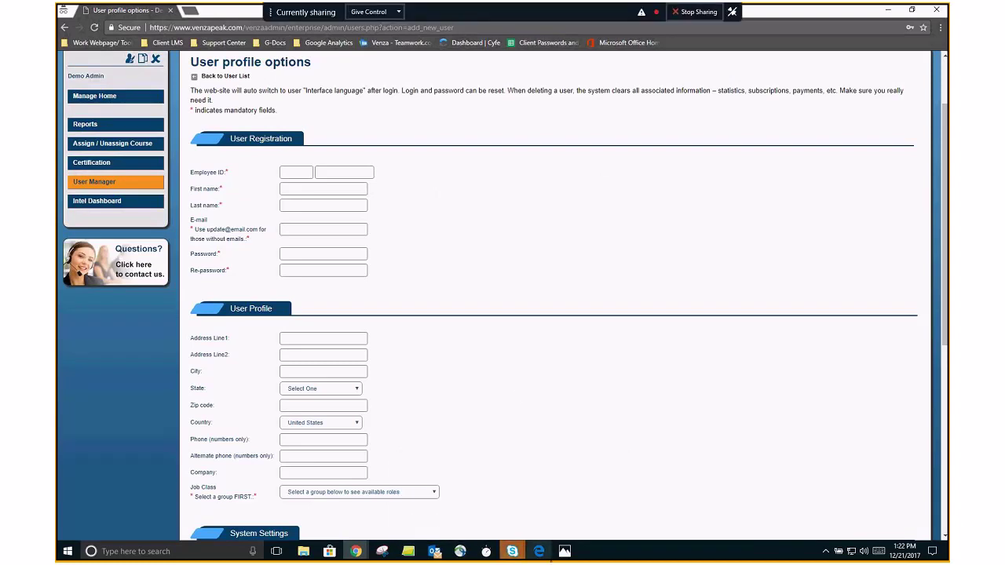
{"action": "left_click", "coordinate": [539, 552]}
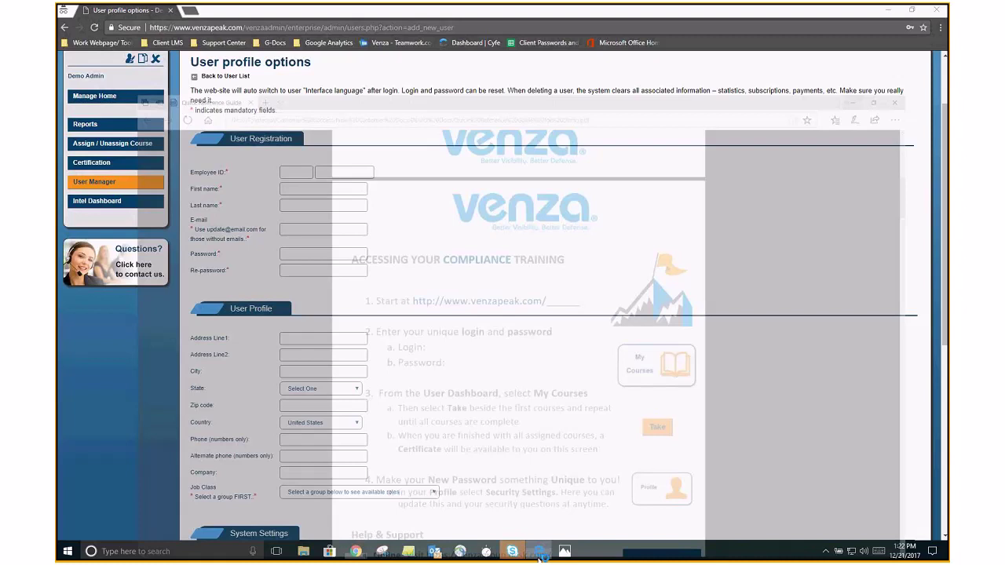
{"action": "left_click", "coordinate": [393, 297]}
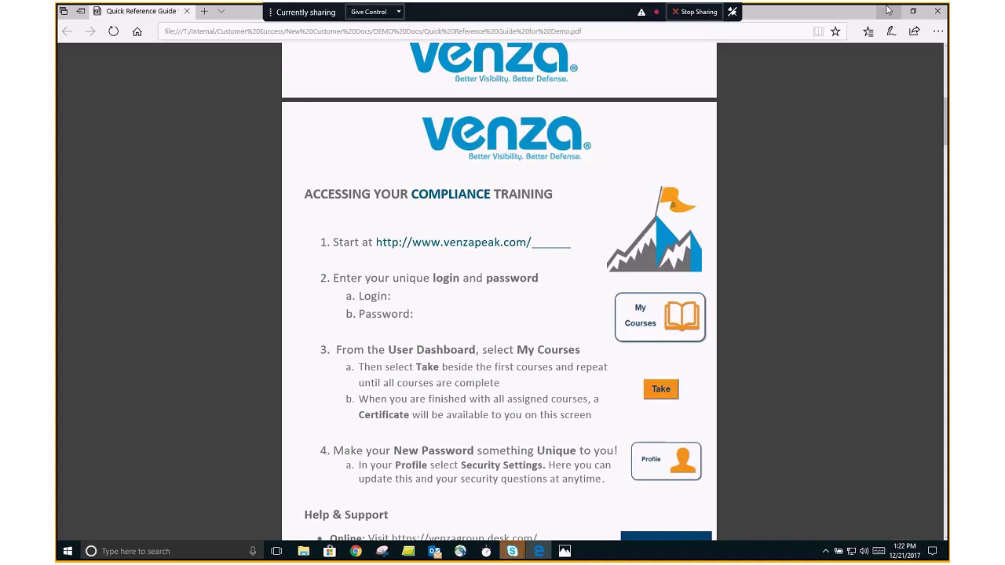
{"action": "key", "text": "alt+Tab"}
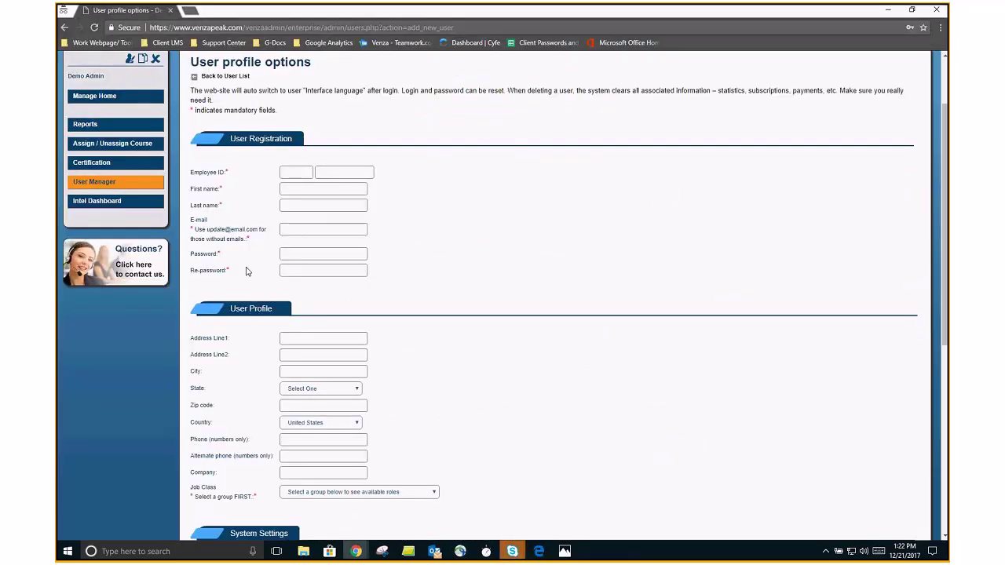
Highlight the placeholder address in the E-mail note, review the Job Class and System Settings fields, and clear the highlight.
{"action": "left_click_drag", "start_coordinate": [207, 229], "coordinate": [258, 229]}
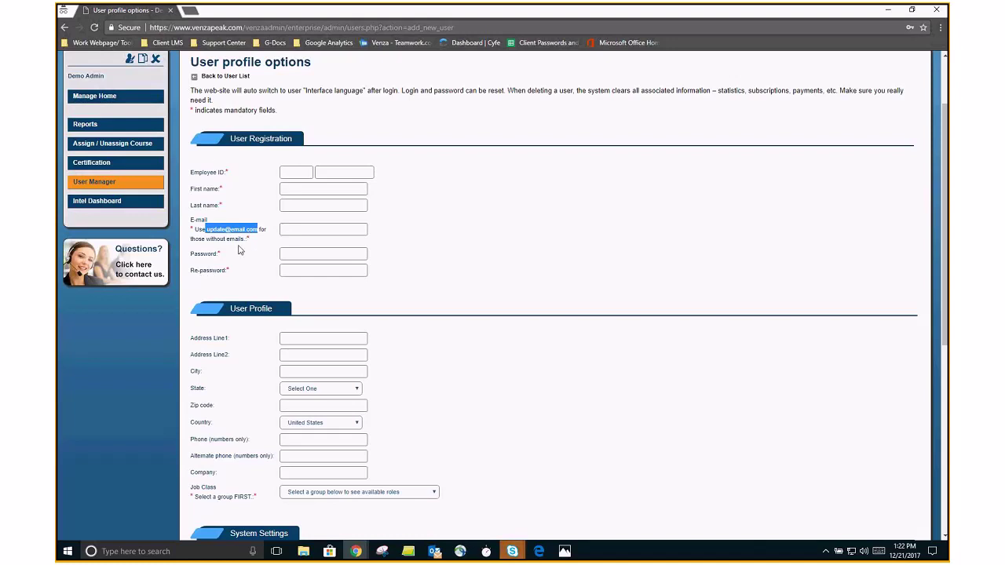
{"action": "scroll", "coordinate": [240, 250], "scroll_direction": "down", "scroll_amount": 1}
{"action": "scroll", "coordinate": [239, 250], "scroll_direction": "down", "scroll_amount": 3}
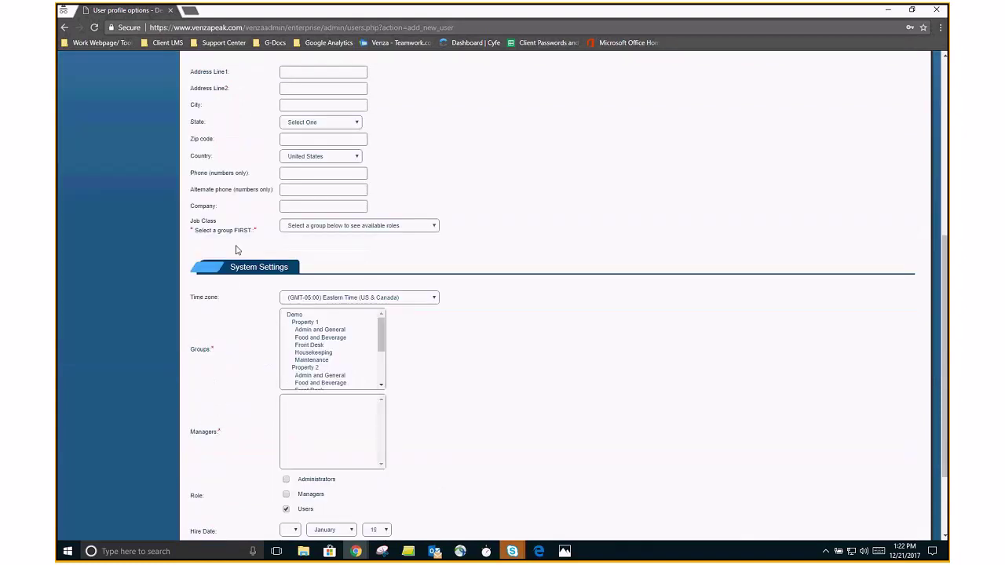
{"action": "scroll", "coordinate": [218, 165], "scroll_direction": "down", "scroll_amount": 1}
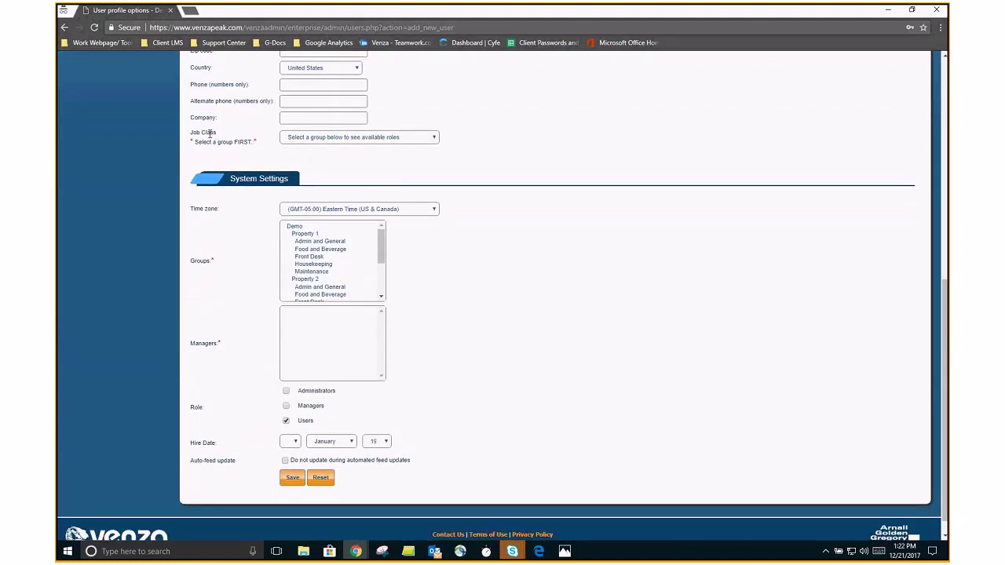
{"action": "left_click", "coordinate": [213, 269]}
{"action": "left_click", "coordinate": [206, 139]}
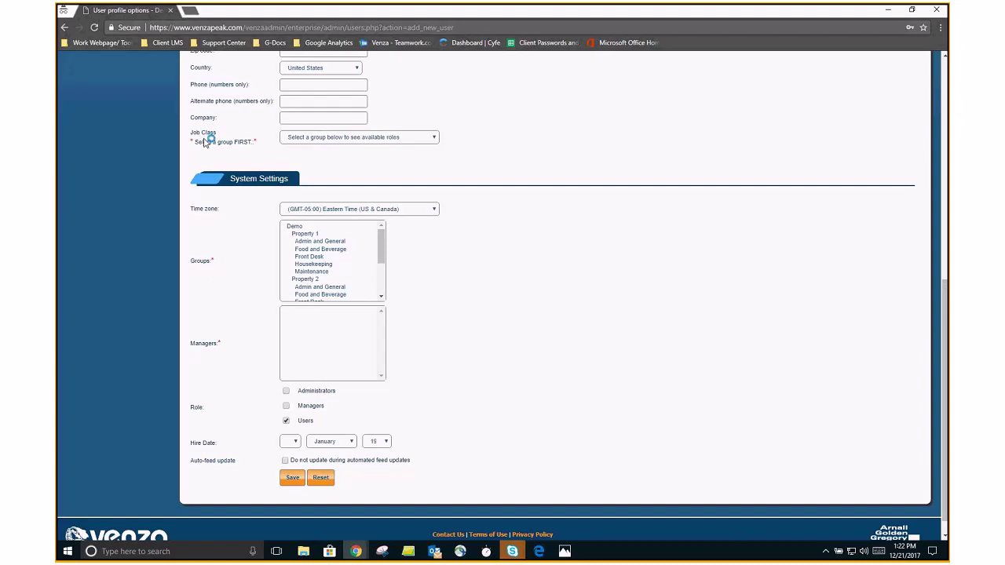
Assign the new user to the Food and Beverage group of Property 1 and review the available Job Class options.
{"action": "left_click", "coordinate": [424, 139]}
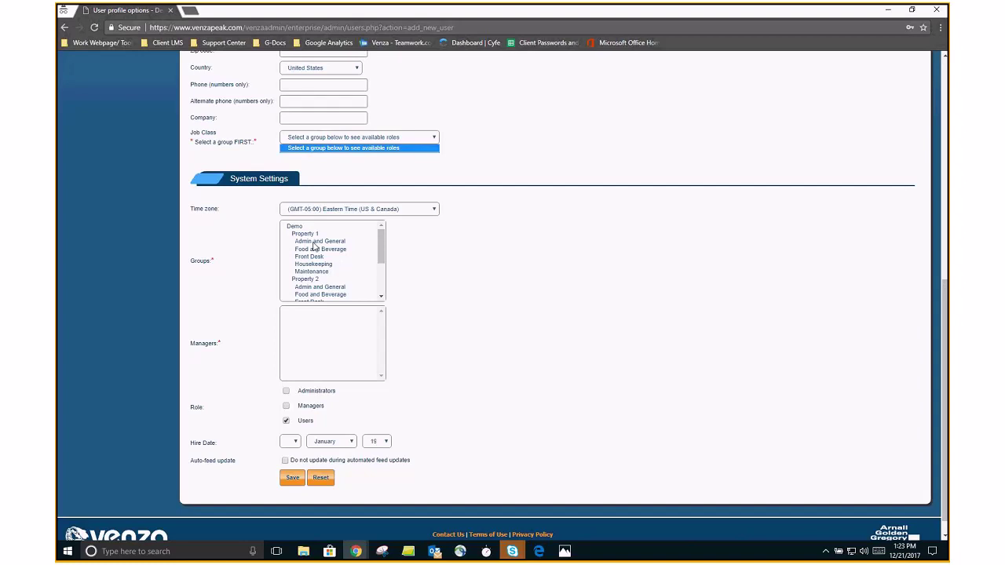
{"action": "left_click", "coordinate": [308, 250]}
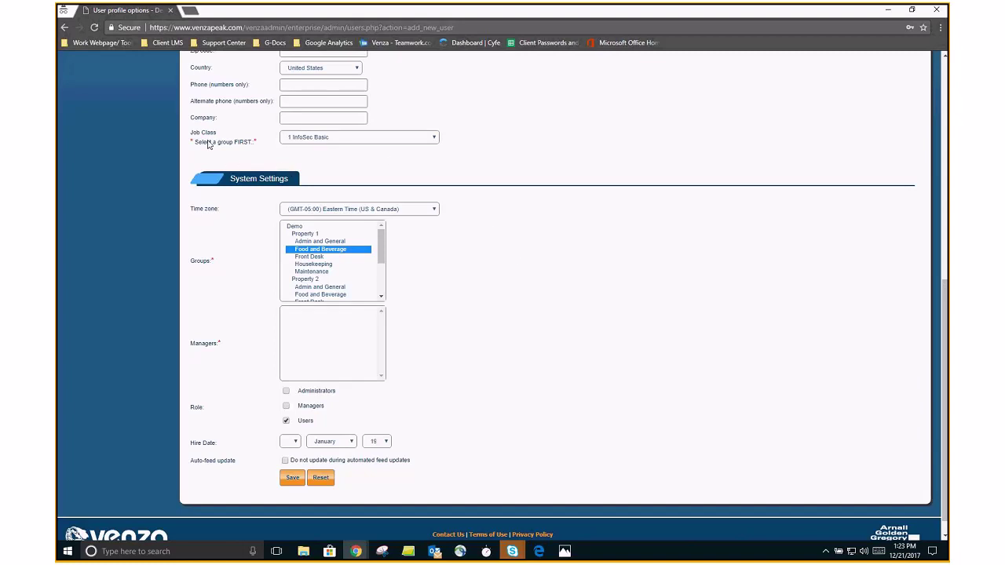
{"action": "left_click", "coordinate": [427, 141]}
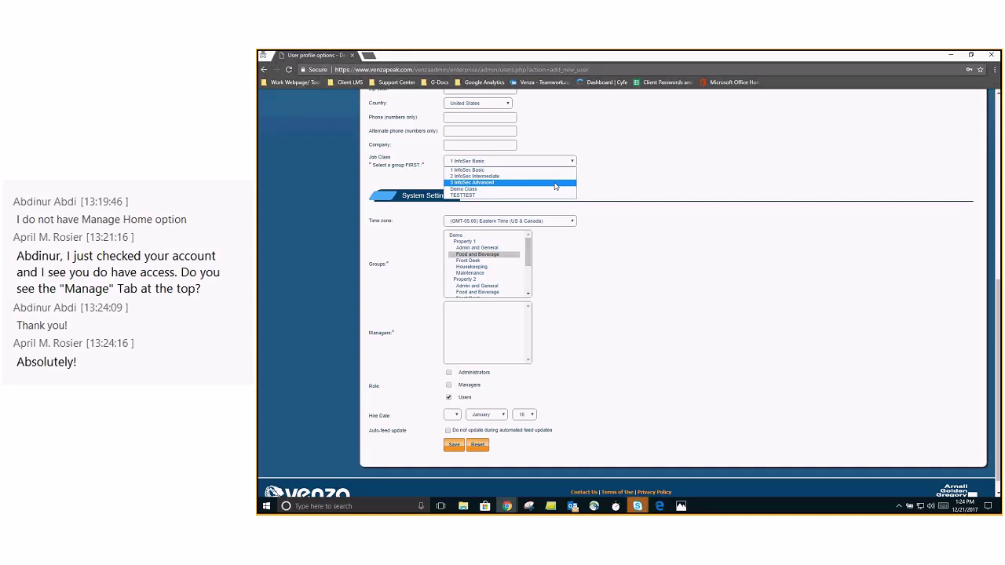
{"action": "left_click", "coordinate": [629, 241]}
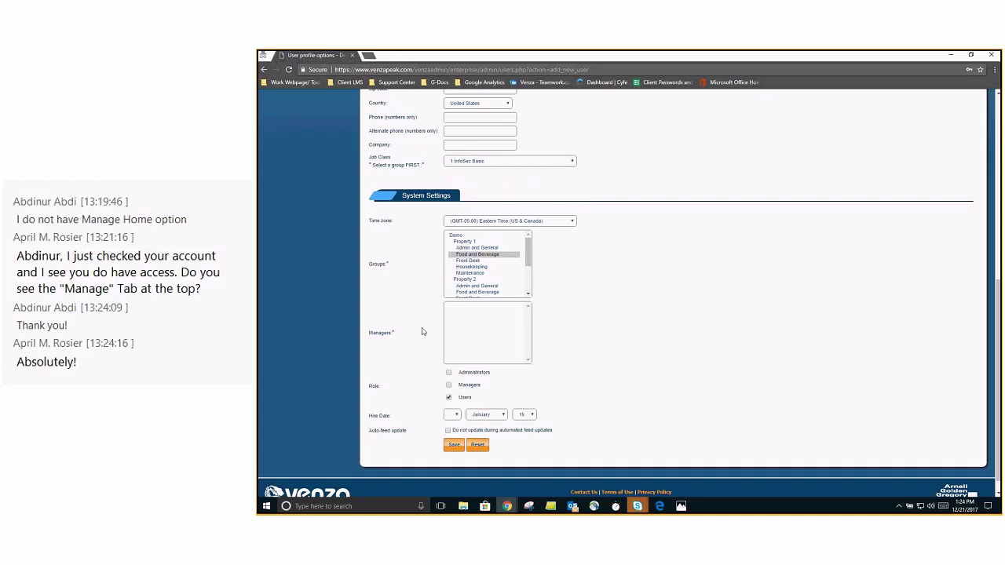
Return to the user list without saving the new user and open the Add Multiple Users form.
{"action": "scroll", "coordinate": [379, 358], "scroll_direction": "down", "scroll_amount": 1}
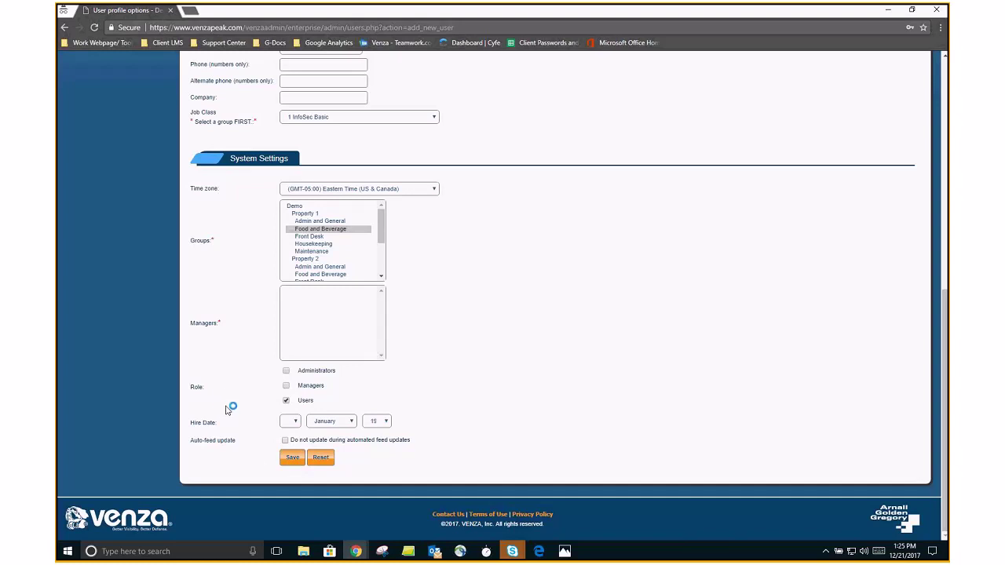
{"action": "scroll", "coordinate": [226, 409], "scroll_direction": "up", "scroll_amount": 6}
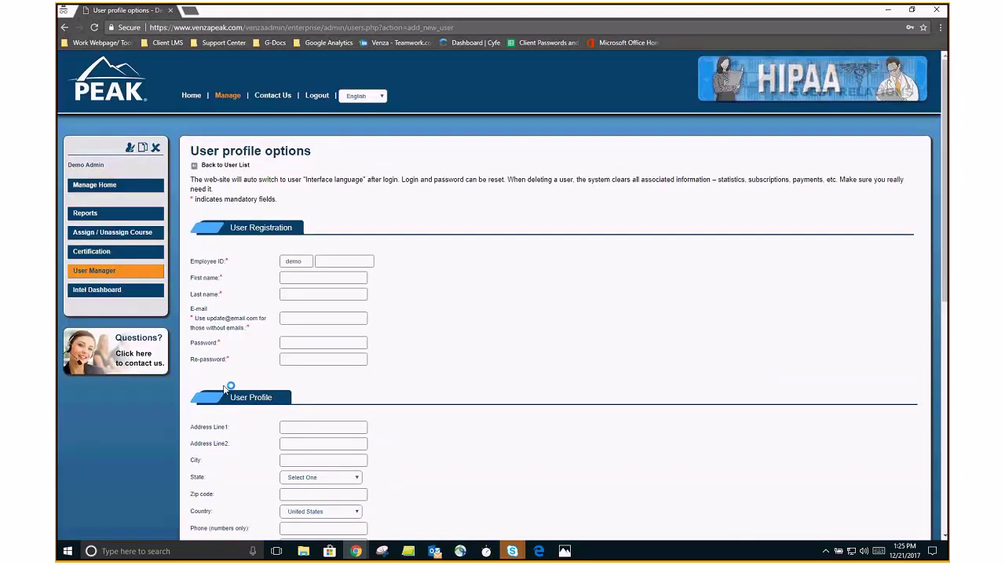
{"action": "left_click", "coordinate": [234, 166]}
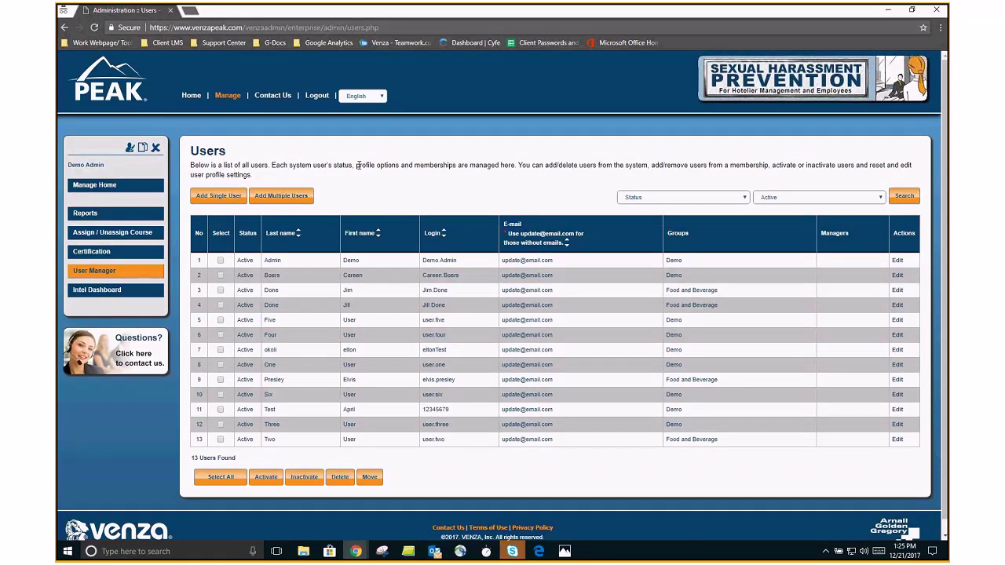
{"action": "left_click", "coordinate": [293, 199]}
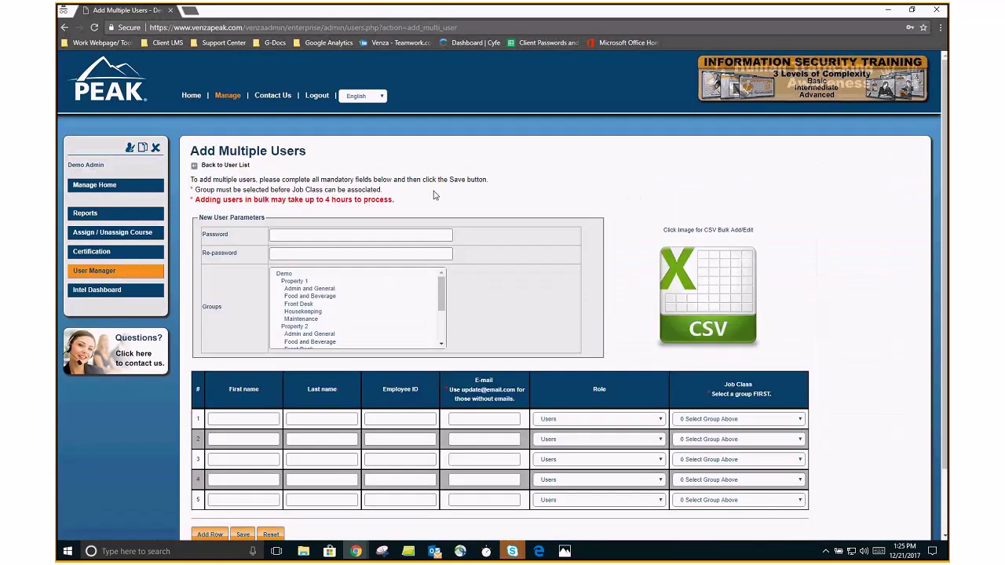
{"action": "scroll", "coordinate": [353, 181], "scroll_direction": "down", "scroll_amount": 1}
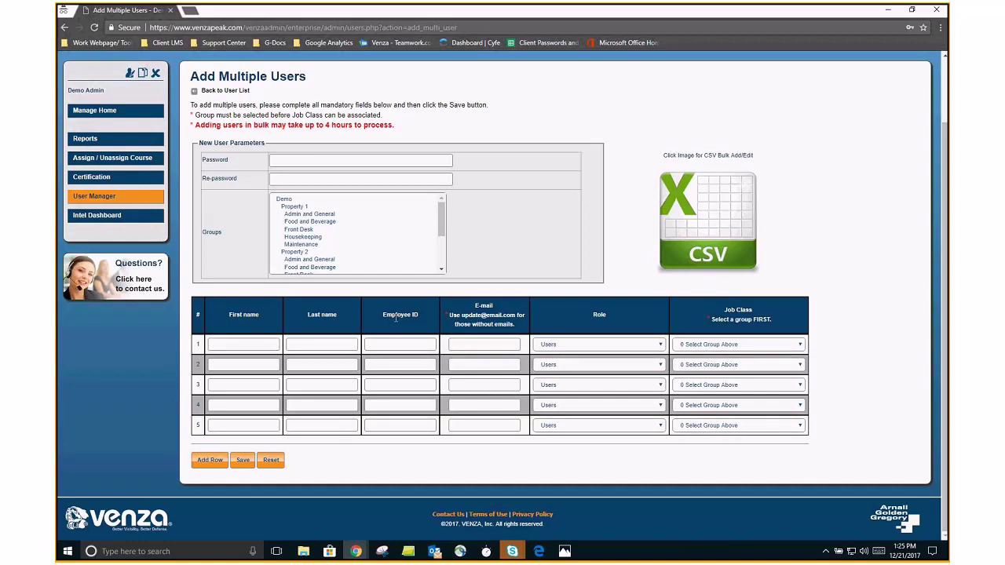
Highlight the placeholder address in the E-mail column heading and choose Users as the role in row 1.
{"action": "left_click_drag", "start_coordinate": [462, 313], "coordinate": [516, 315]}
{"action": "left_click", "coordinate": [649, 345]}
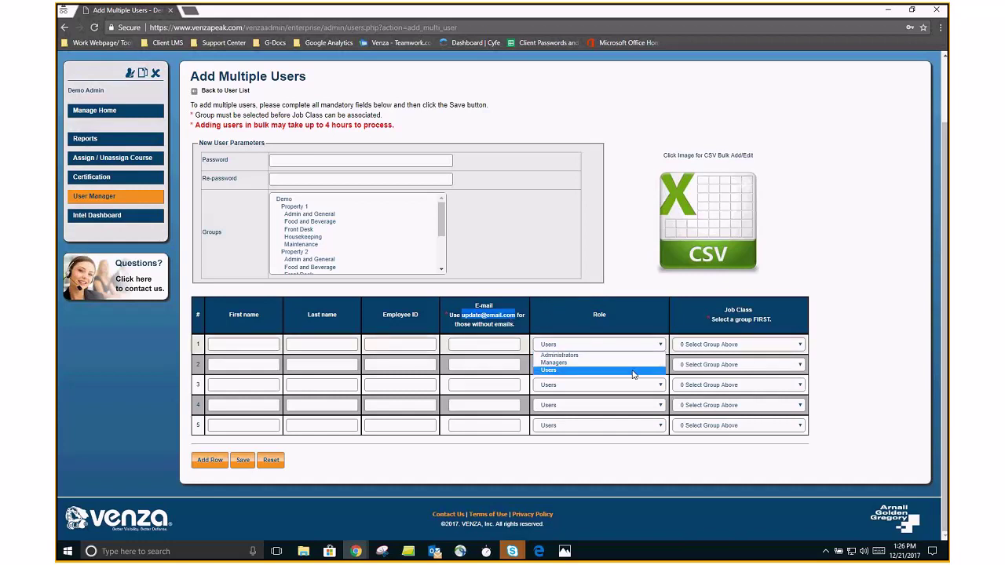
{"action": "left_click", "coordinate": [632, 371]}
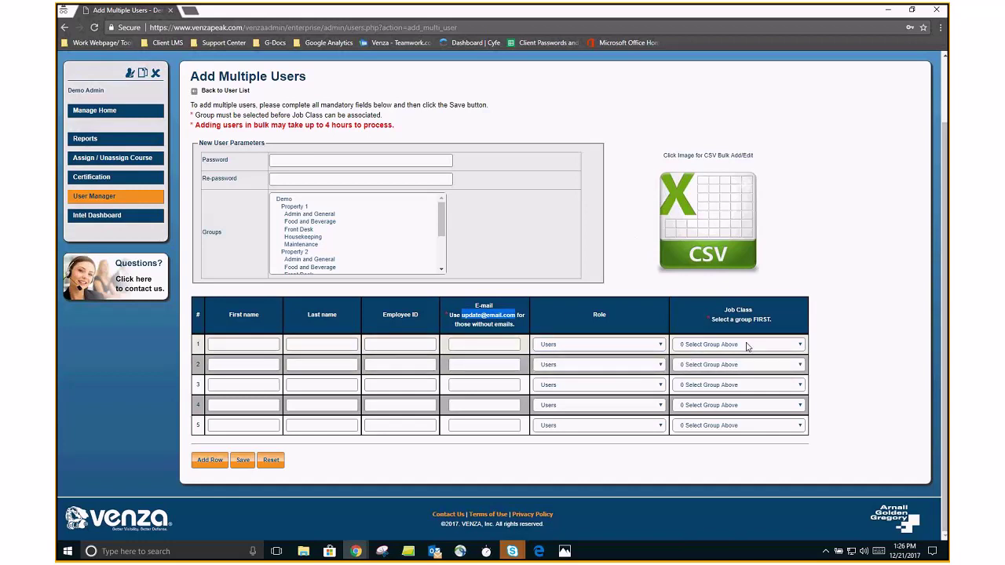
Select the Front Desk group of Property 1 for the new users and review the Job Class options in row 1.
{"action": "left_click", "coordinate": [322, 231]}
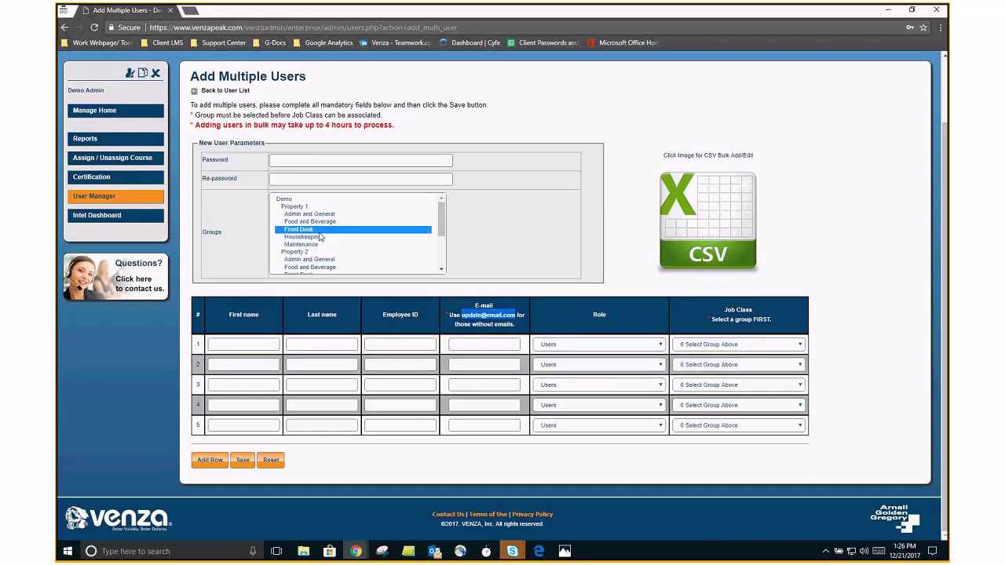
{"action": "left_click", "coordinate": [795, 346]}
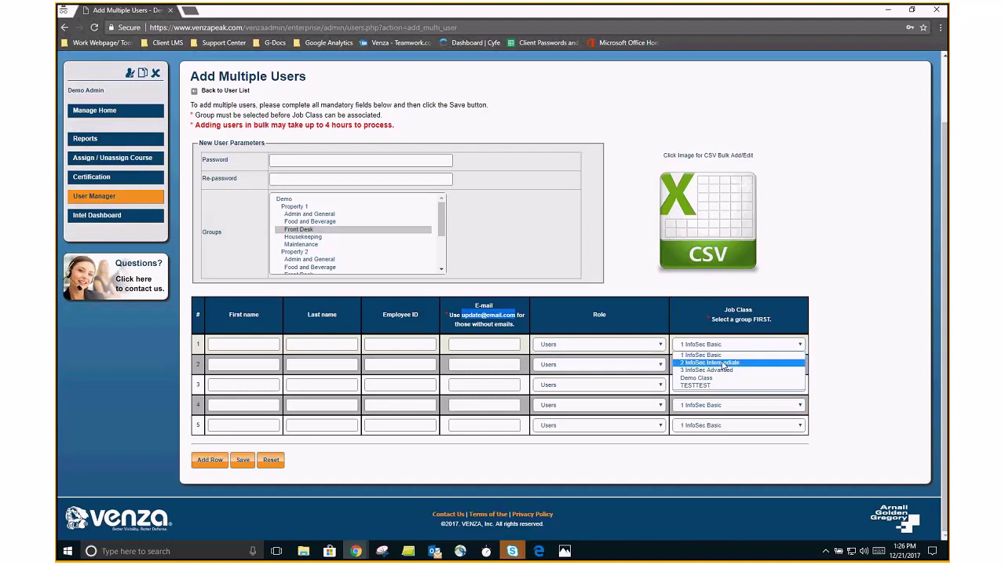
{"action": "left_click", "coordinate": [850, 341]}
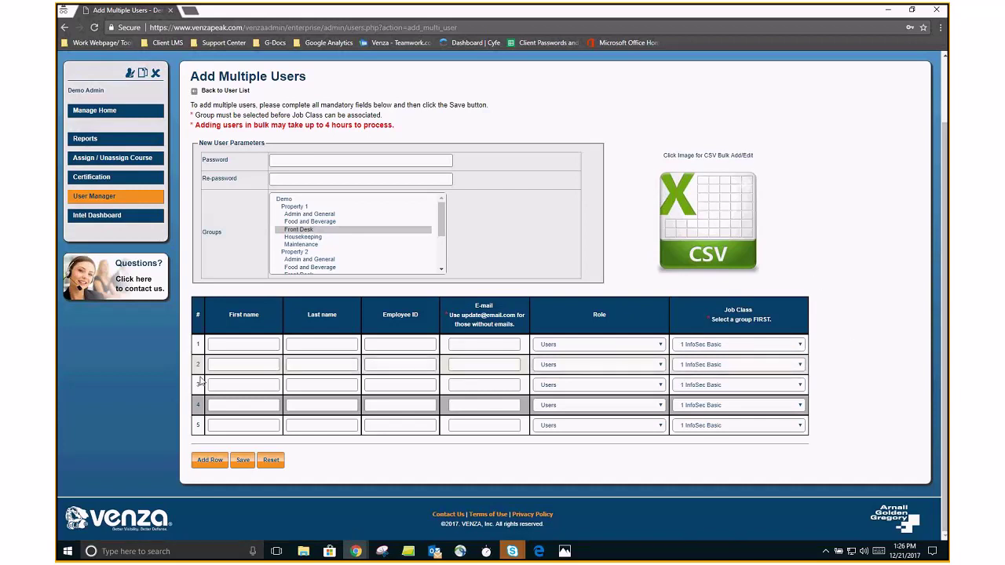
Add two more rows to the table of new users.
{"action": "left_click", "coordinate": [209, 460]}
{"action": "left_click", "coordinate": [209, 481]}
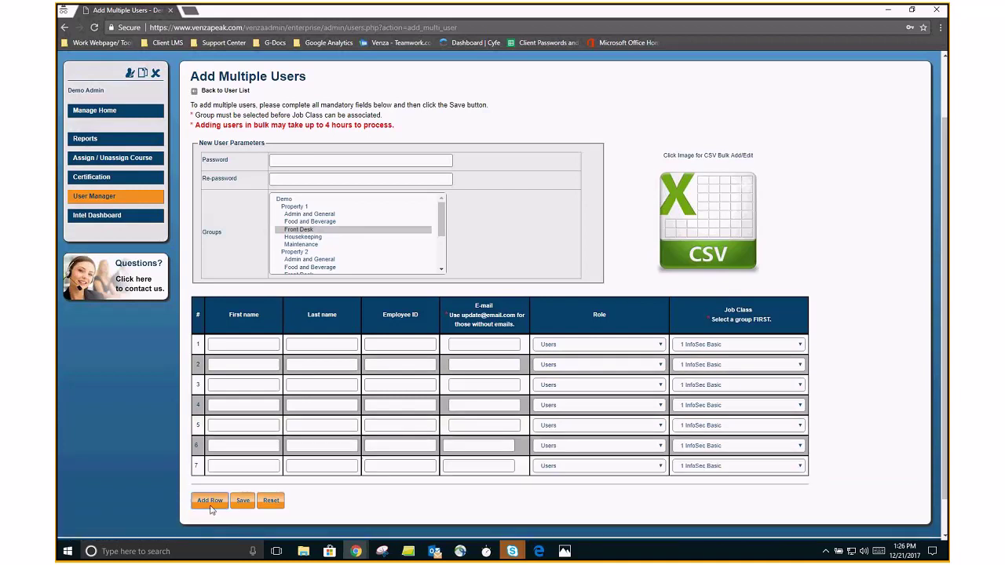
Add an eighth row to the table of new users.
{"action": "left_click", "coordinate": [215, 503]}
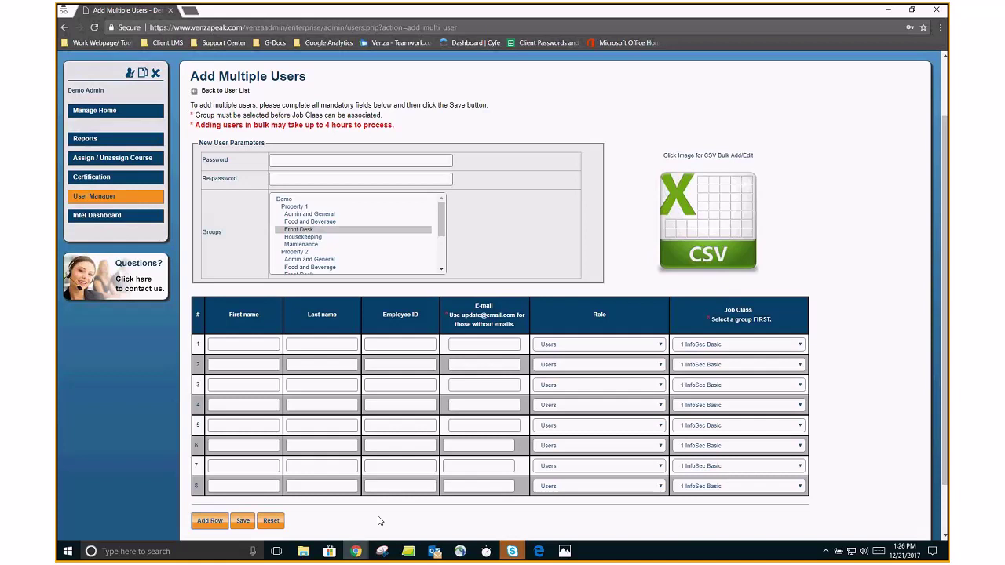
{"action": "left_click", "coordinate": [249, 526]}
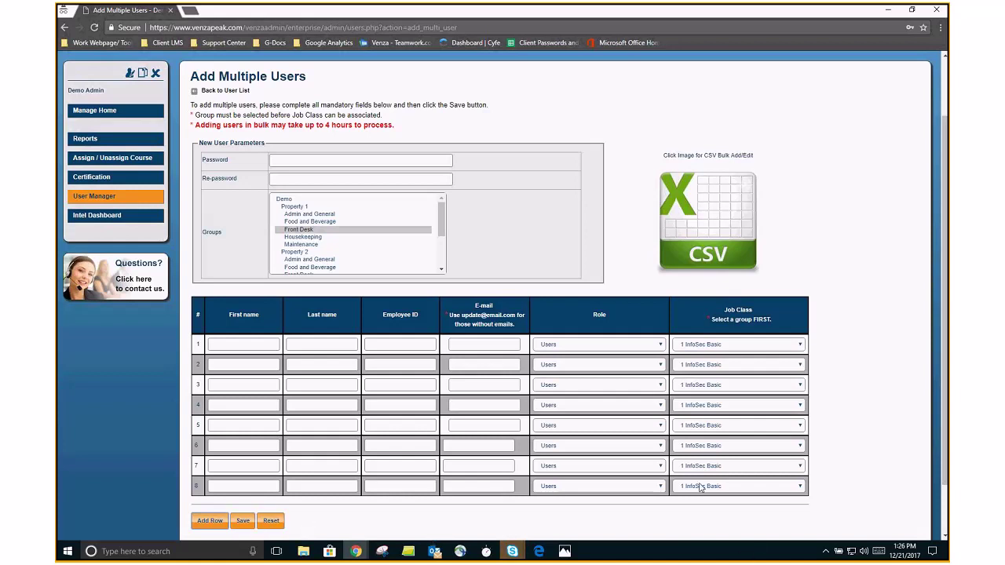
Open the CSV bulk add/edit page, highlight its upload instructions for review, and return to the Manage home page.
{"action": "left_click", "coordinate": [711, 227]}
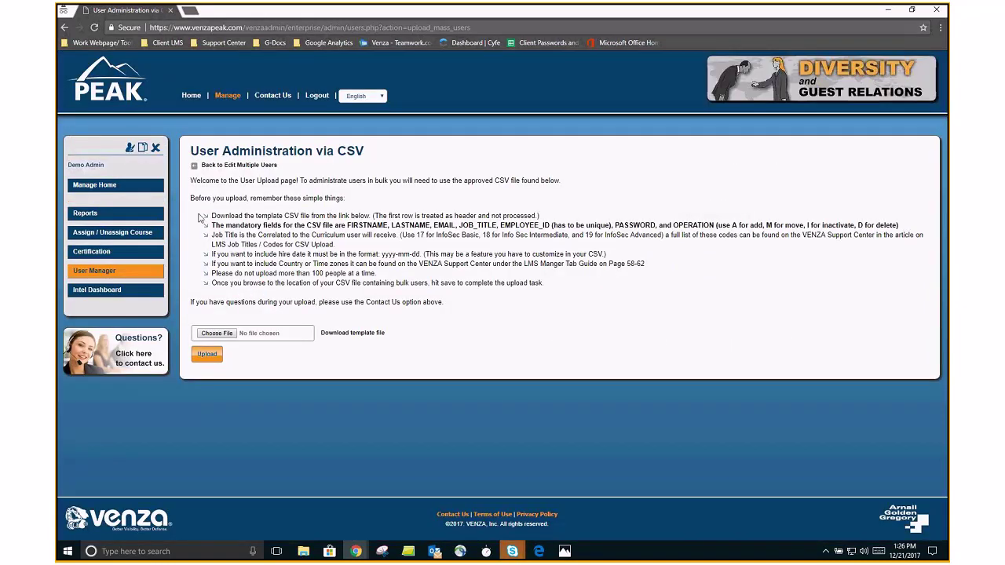
{"action": "left_click_drag", "start_coordinate": [200, 217], "coordinate": [560, 291]}
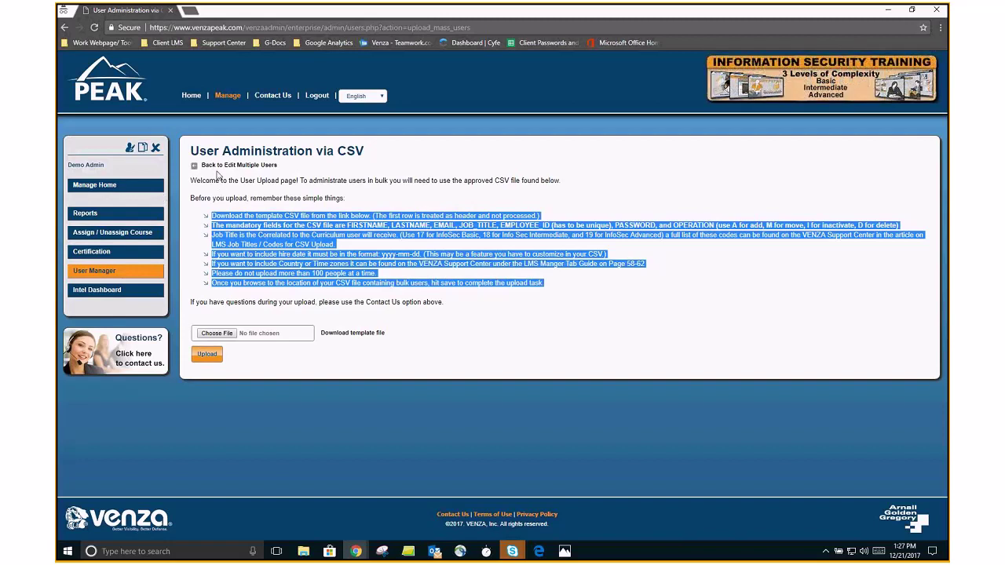
{"action": "left_click", "coordinate": [227, 97]}
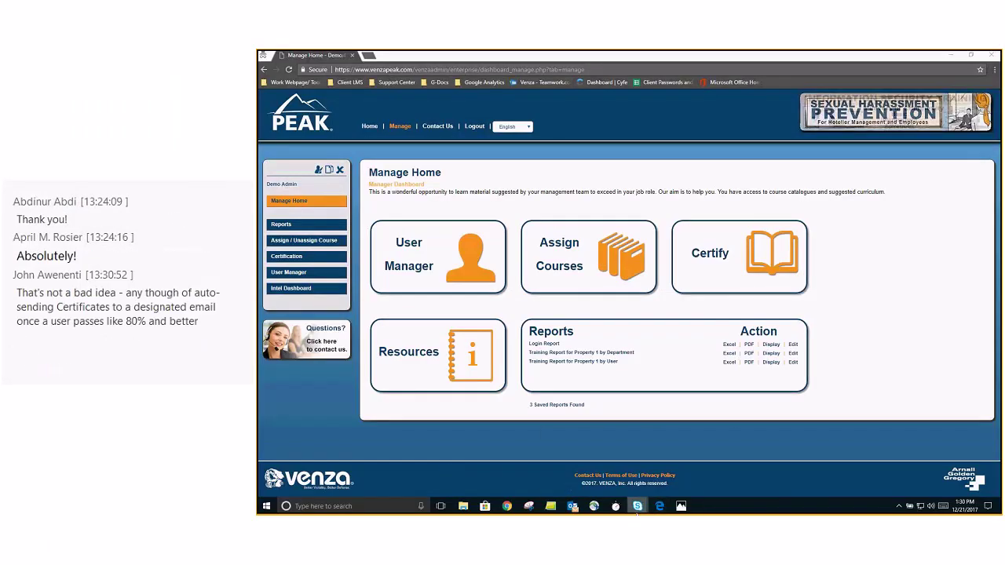
Switch to the Quick Reference Guide PDF in Edge and find the Group Training Sign in Sheet page.
{"action": "mouse_move", "coordinate": [659, 494]}
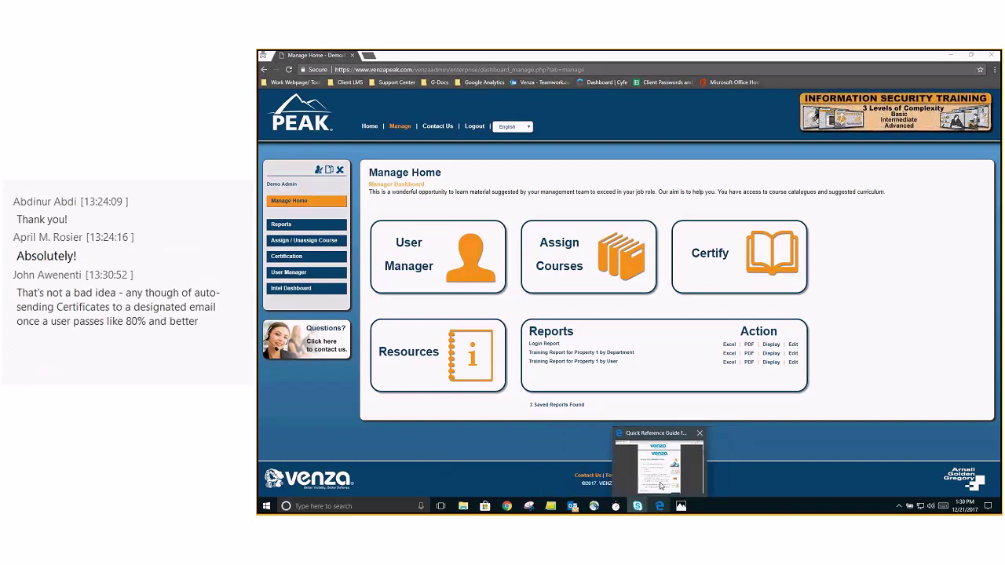
{"action": "left_click", "coordinate": [660, 490]}
{"action": "scroll", "coordinate": [581, 301], "scroll_direction": "down", "scroll_amount": 5}
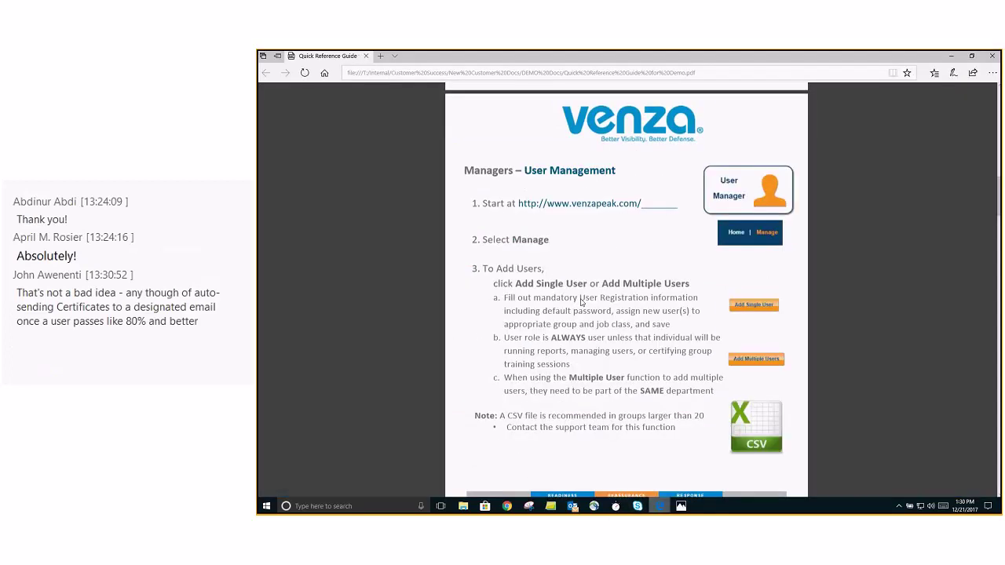
{"action": "scroll", "coordinate": [581, 302], "scroll_direction": "down", "scroll_amount": 10}
{"action": "scroll", "coordinate": [581, 302], "scroll_direction": "down", "scroll_amount": 5}
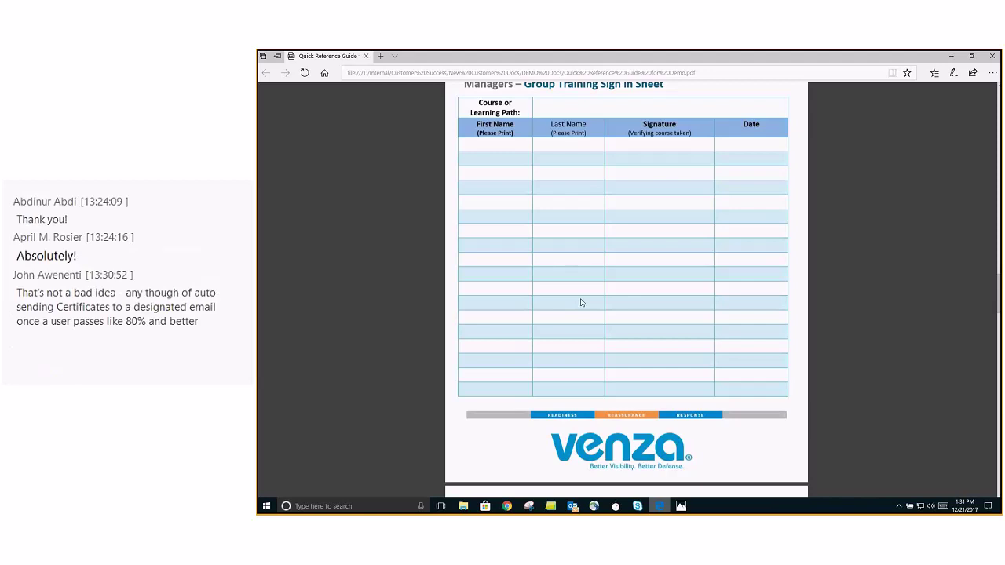
{"action": "scroll", "coordinate": [581, 303], "scroll_direction": "up", "scroll_amount": 3}
Highlight the Course or Learning Path label on the sign-in sheet and return to the PEAK portal in Chrome.
{"action": "left_click_drag", "start_coordinate": [479, 285], "coordinate": [519, 292]}
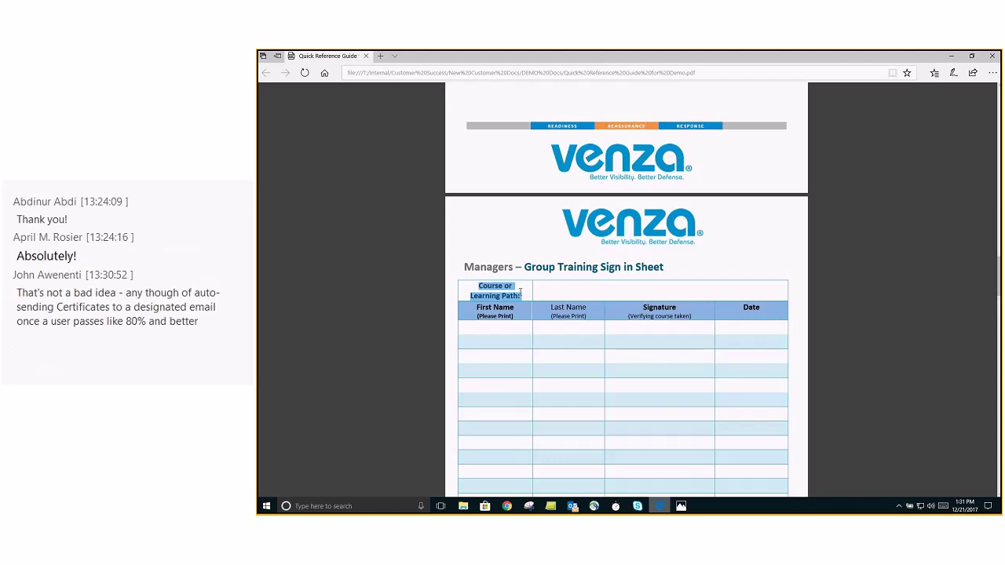
{"action": "left_click", "coordinate": [548, 289]}
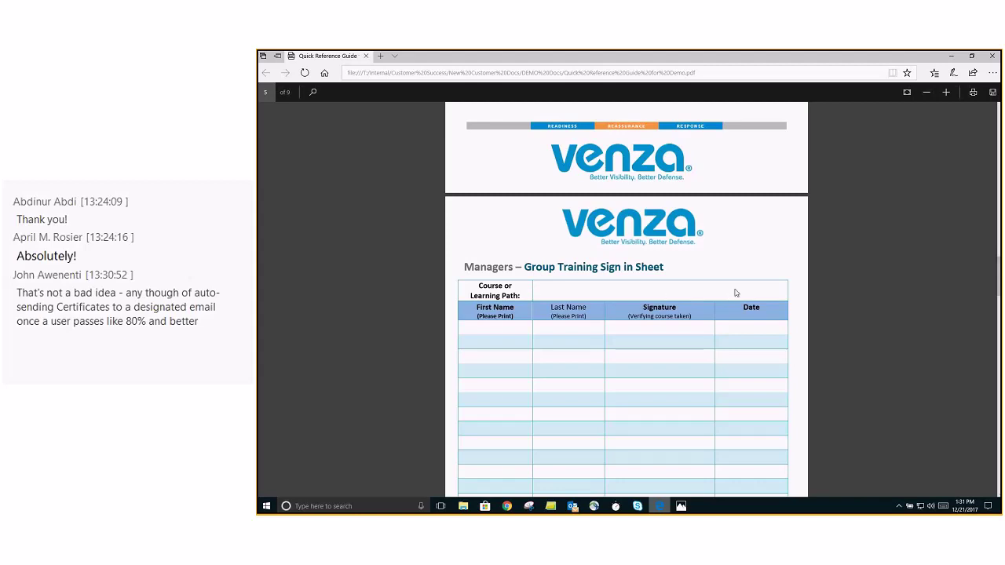
{"action": "left_click", "coordinate": [951, 56]}
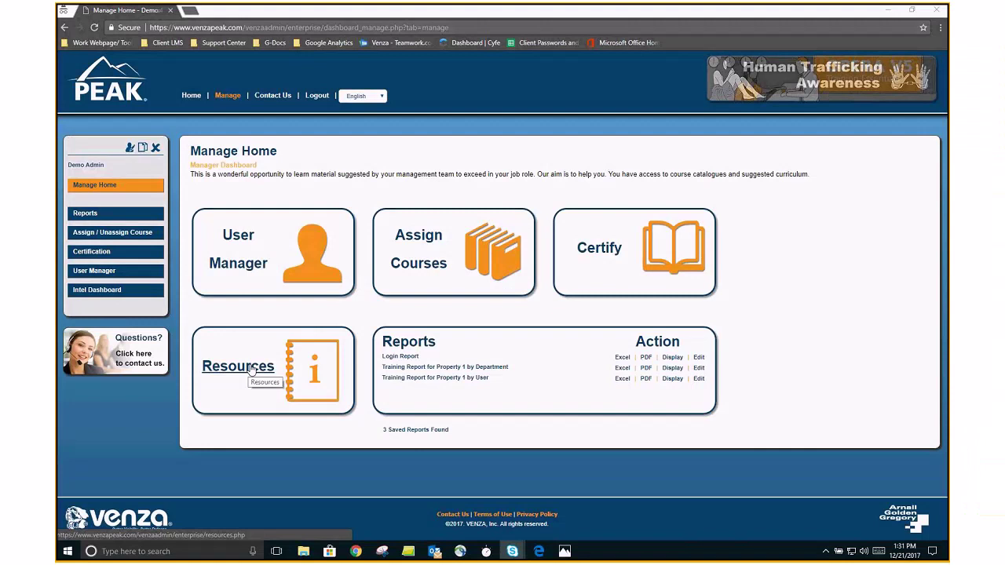
Open the Resources page and review its Group Training Sessions, Breakroom Posters and Webinars sections.
{"action": "left_click", "coordinate": [252, 369]}
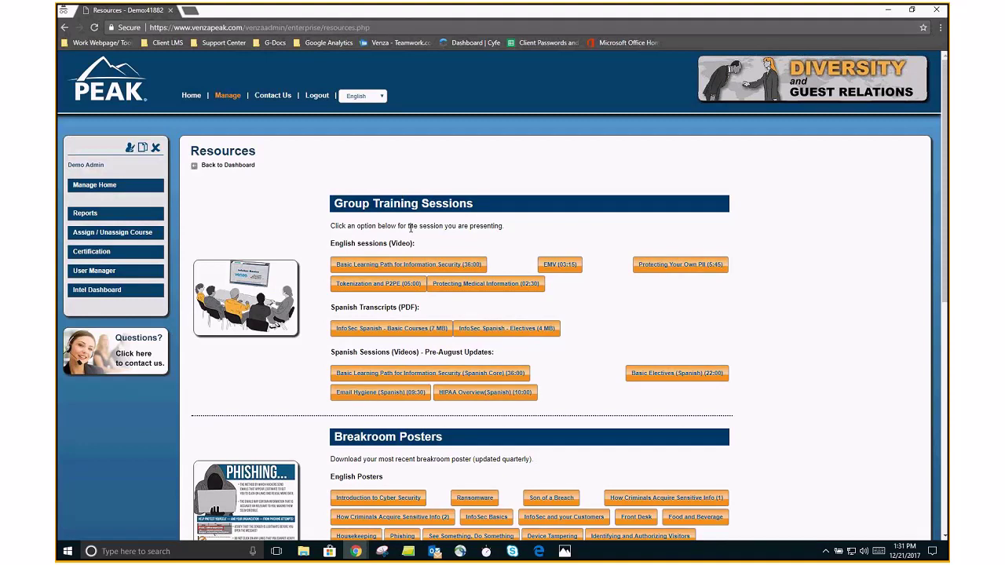
{"action": "scroll", "coordinate": [317, 224], "scroll_direction": "down", "scroll_amount": 1}
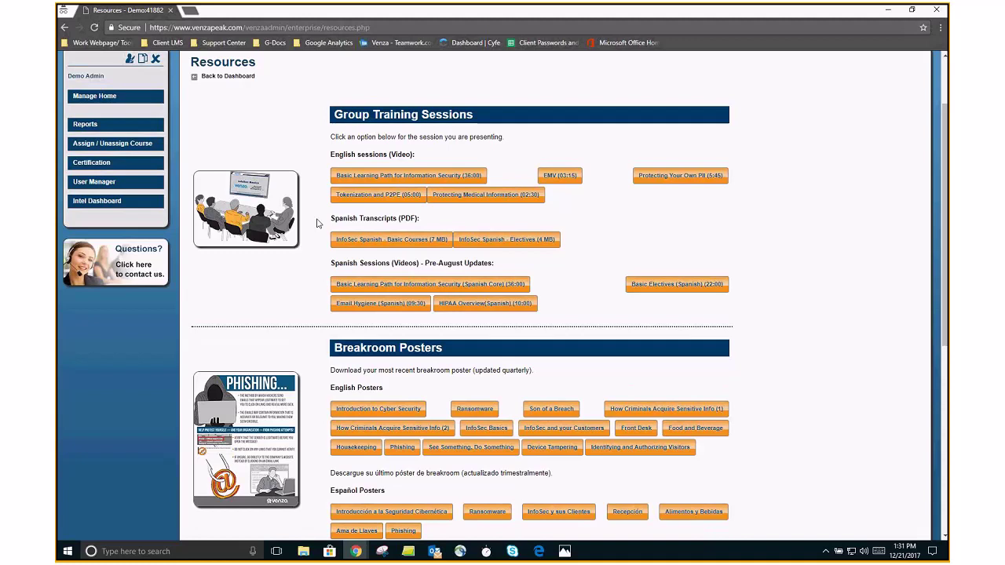
{"action": "left_click", "coordinate": [366, 243]}
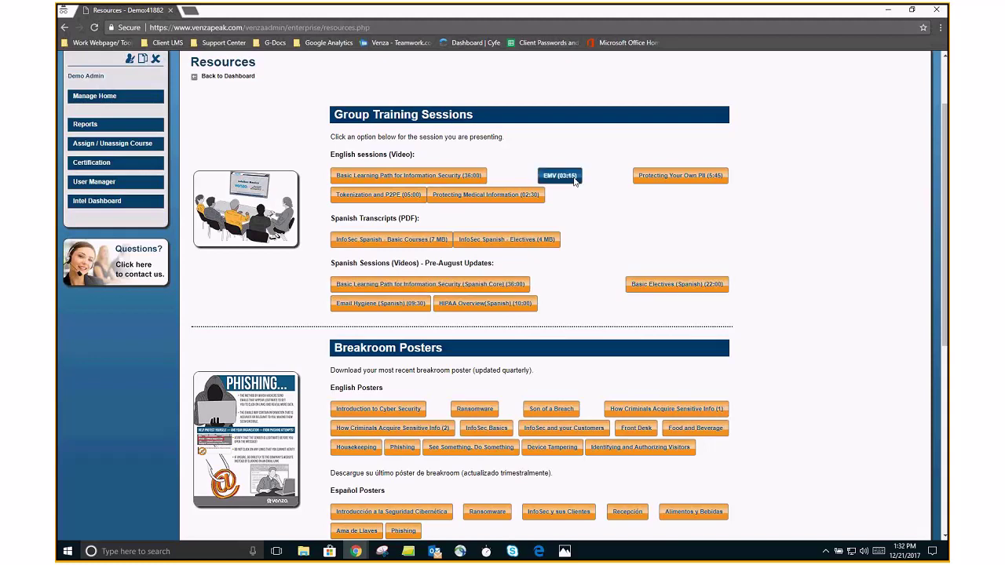
{"action": "left_click", "coordinate": [497, 201]}
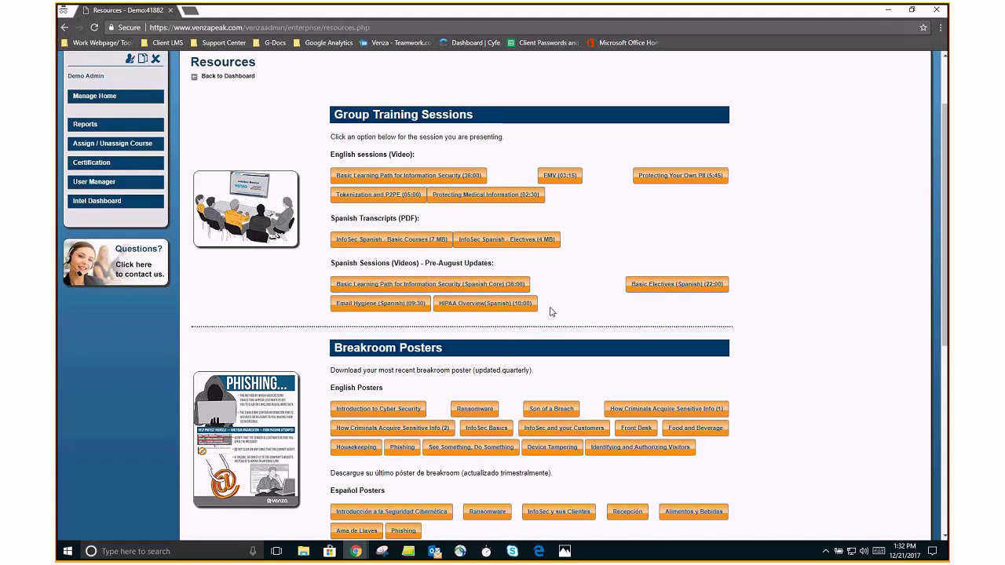
{"action": "scroll", "coordinate": [354, 265], "scroll_direction": "down", "scroll_amount": 1}
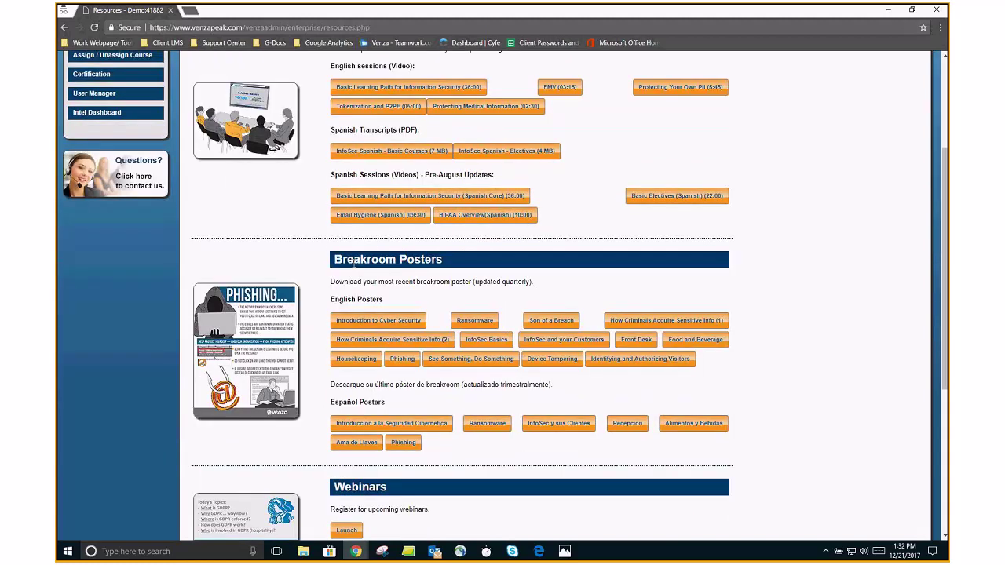
{"action": "scroll", "coordinate": [354, 265], "scroll_direction": "down", "scroll_amount": 1}
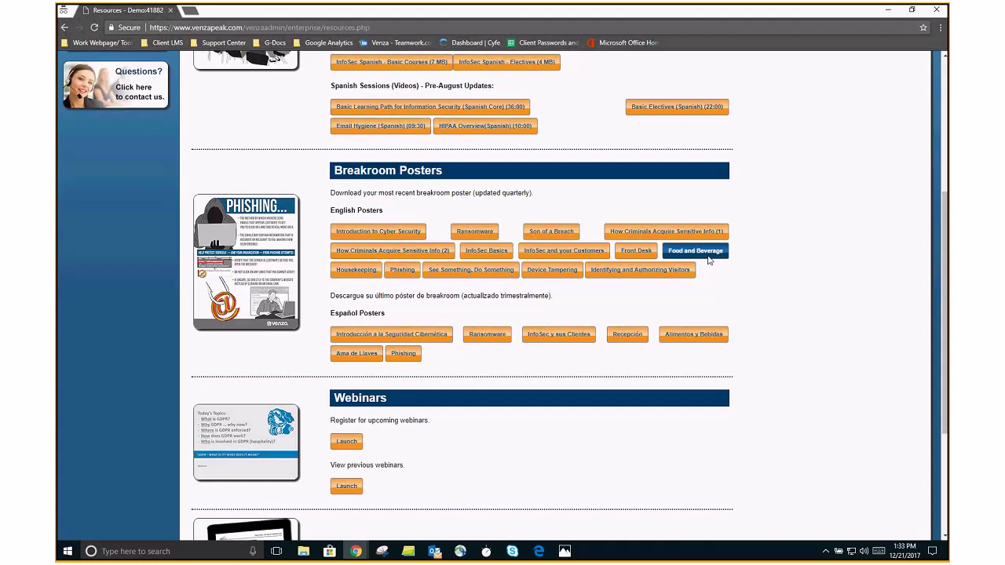
{"action": "scroll", "coordinate": [597, 283], "scroll_direction": "up", "scroll_amount": 1}
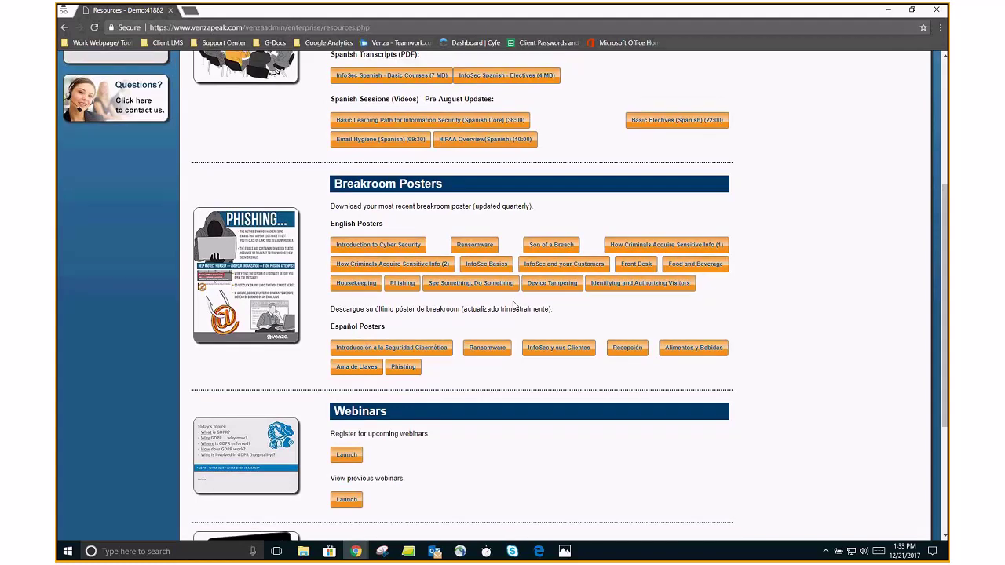
{"action": "scroll", "coordinate": [514, 305], "scroll_direction": "up", "scroll_amount": 4}
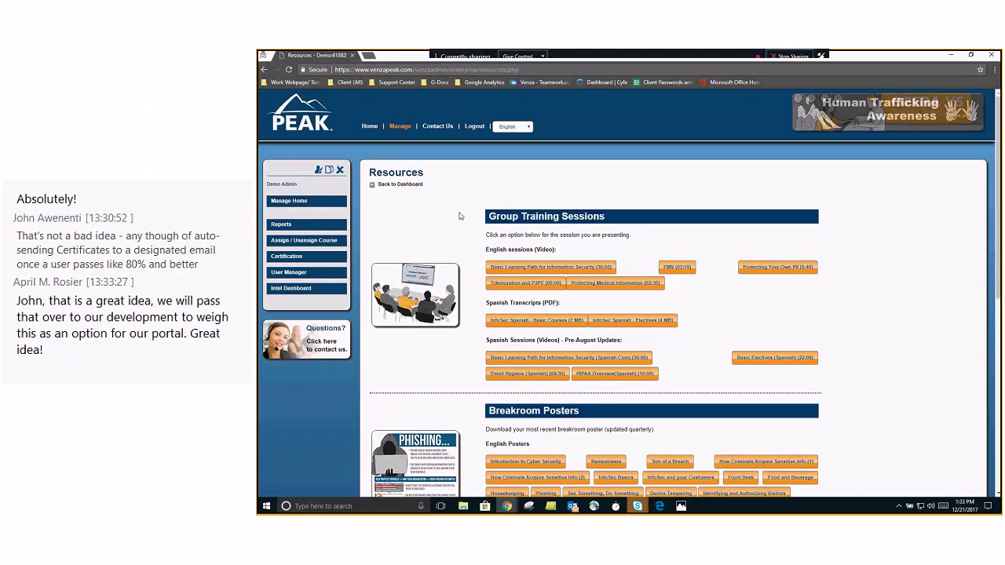
Open the Certification page from the manager dashboard and set its module to By Learning Path.
{"action": "left_click", "coordinate": [399, 126]}
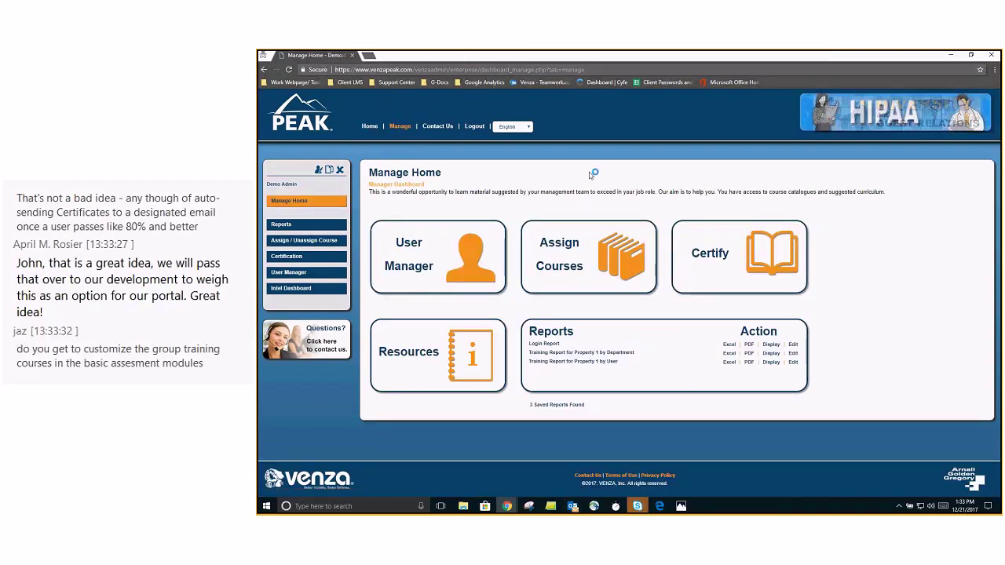
{"action": "left_click", "coordinate": [704, 259]}
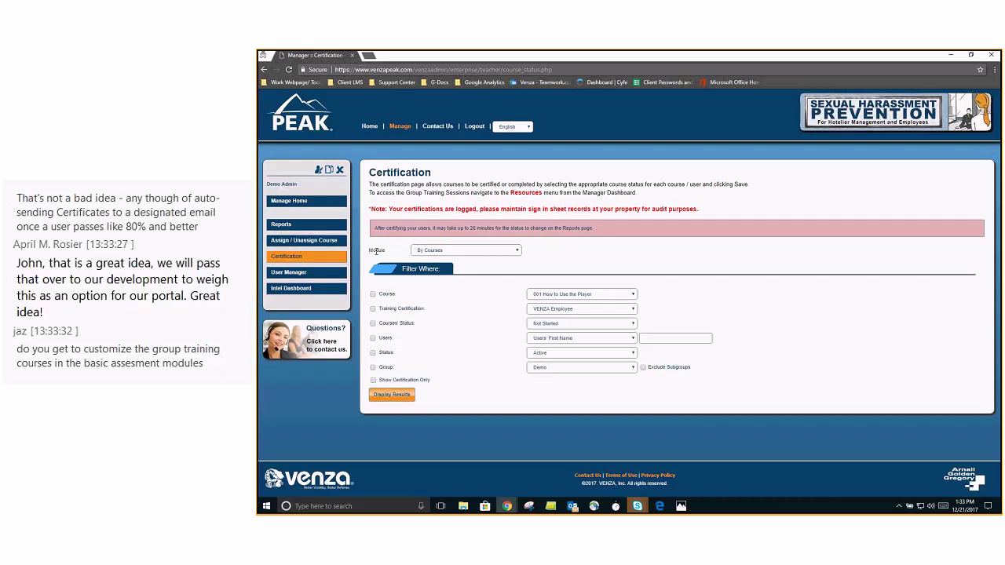
{"action": "left_click", "coordinate": [469, 250]}
{"action": "left_click", "coordinate": [453, 265]}
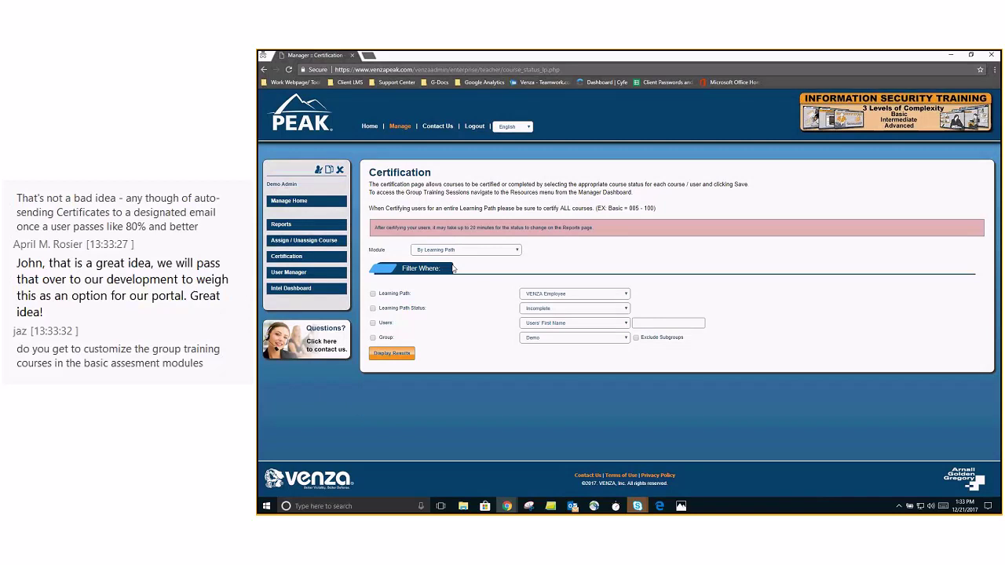
Enable the Group filter for certifications and choose Property 1, reviewing the other available groups.
{"action": "left_click", "coordinate": [373, 337]}
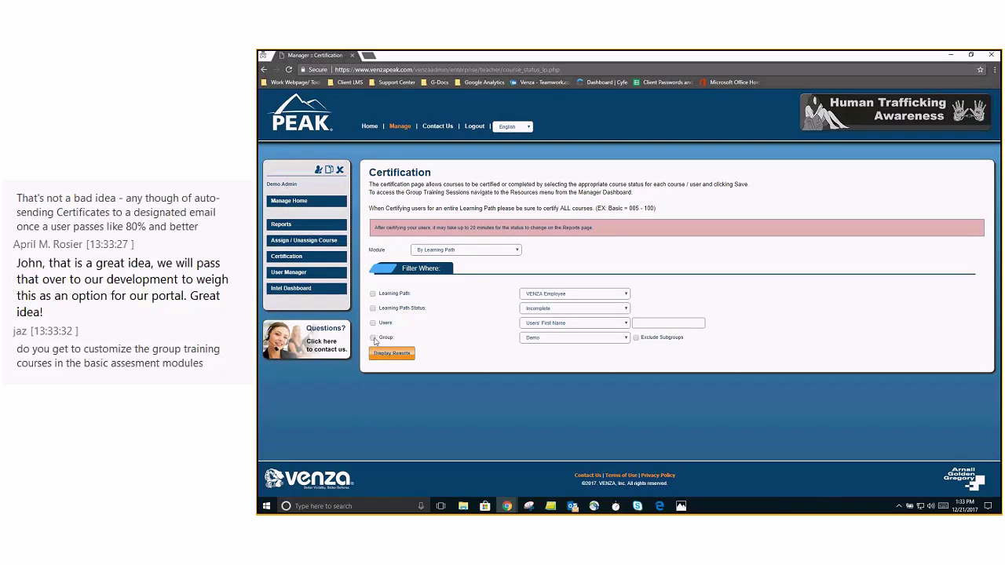
{"action": "left_click", "coordinate": [534, 340]}
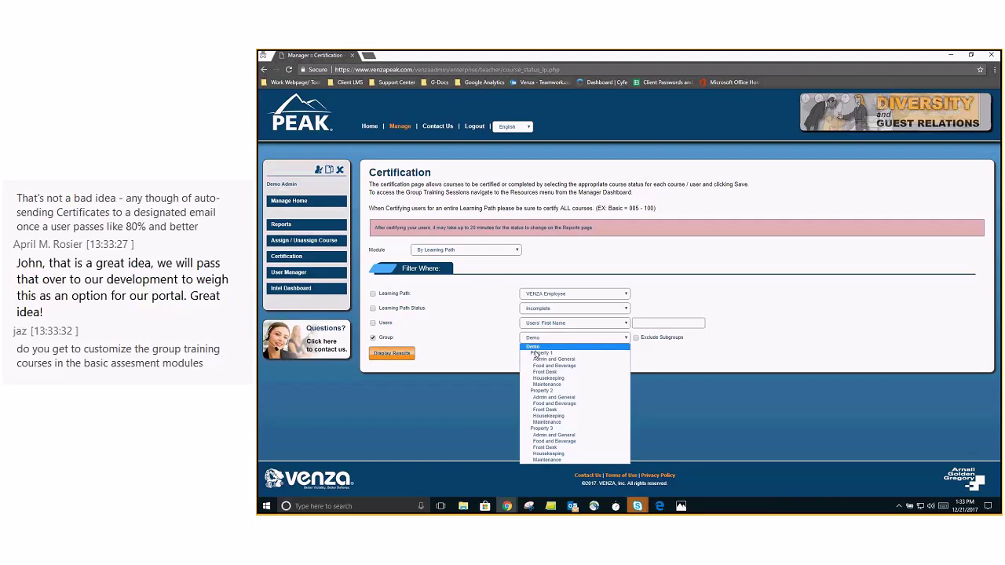
{"action": "left_click", "coordinate": [537, 353]}
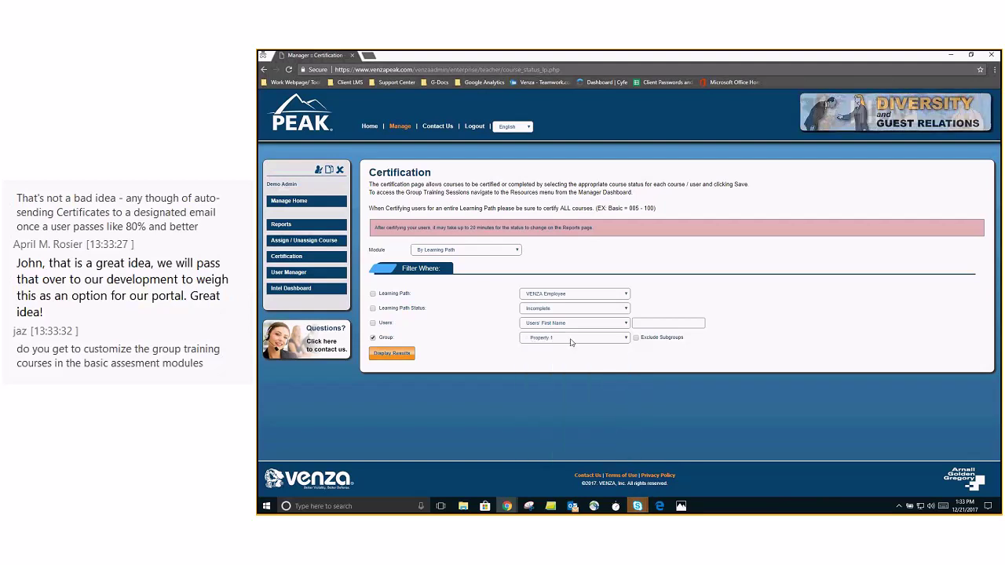
{"action": "left_click", "coordinate": [571, 342]}
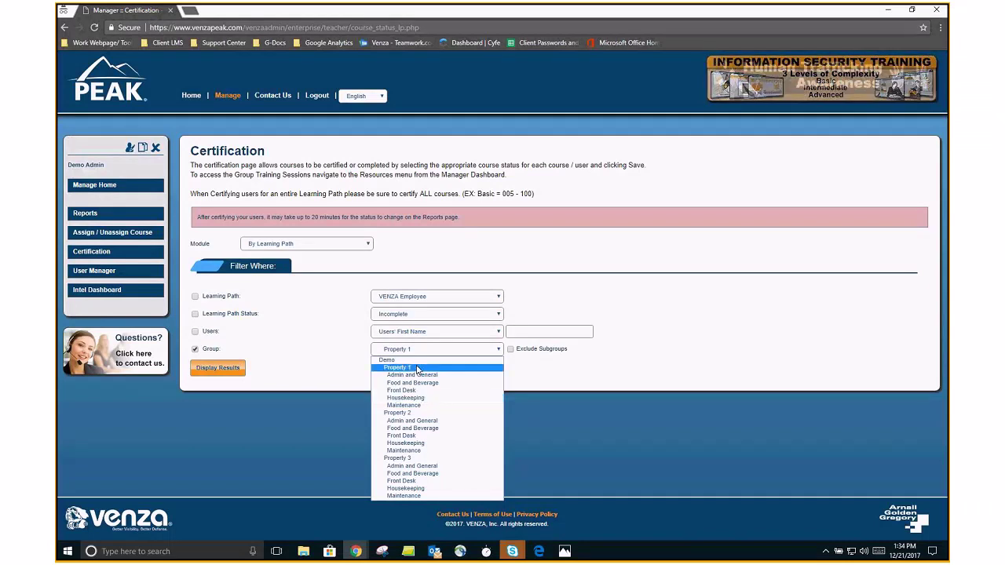
{"action": "left_click", "coordinate": [451, 351]}
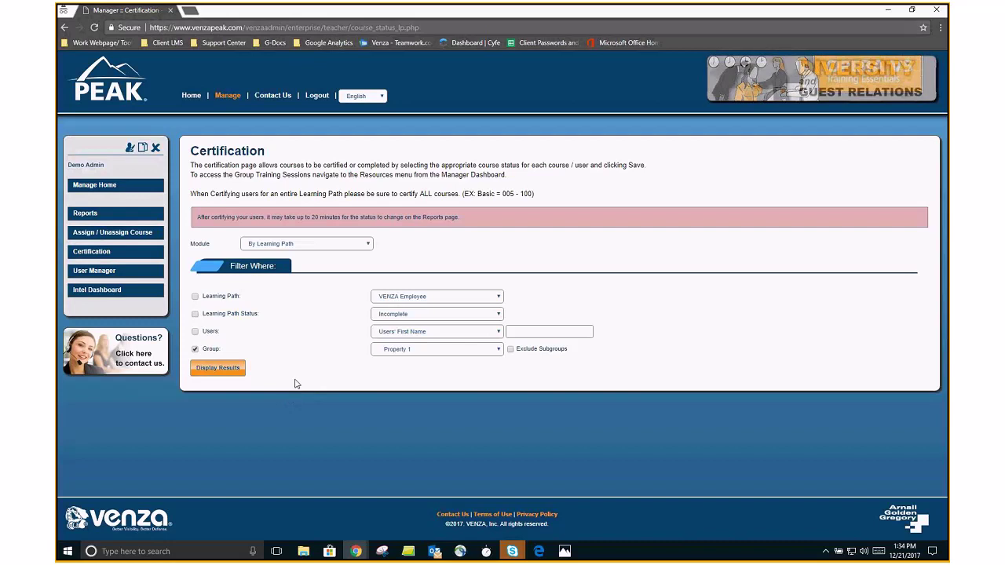
Enable the Learning Path filter with InfoSec Basic and display the matching certification records.
{"action": "left_click", "coordinate": [196, 297]}
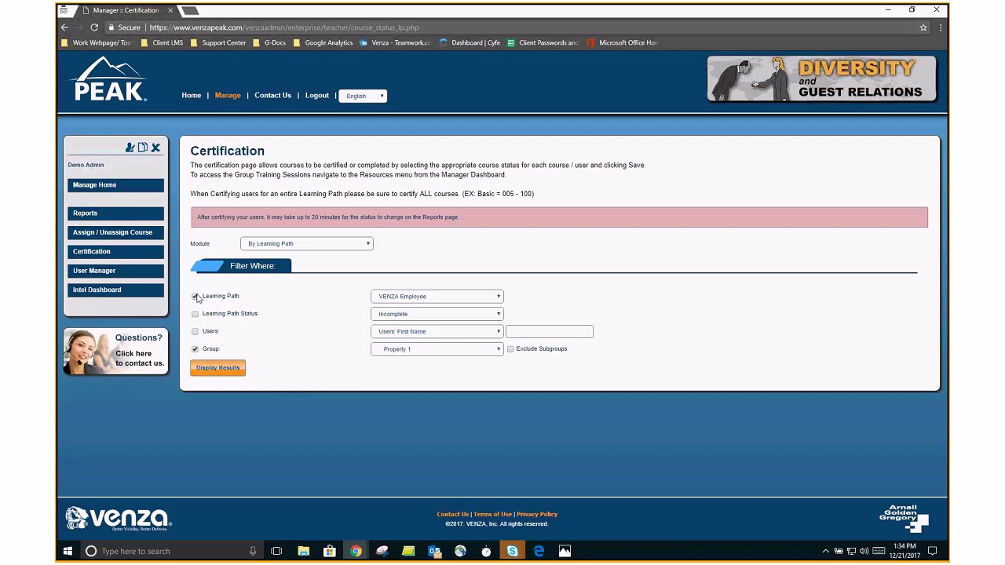
{"action": "left_click", "coordinate": [436, 296]}
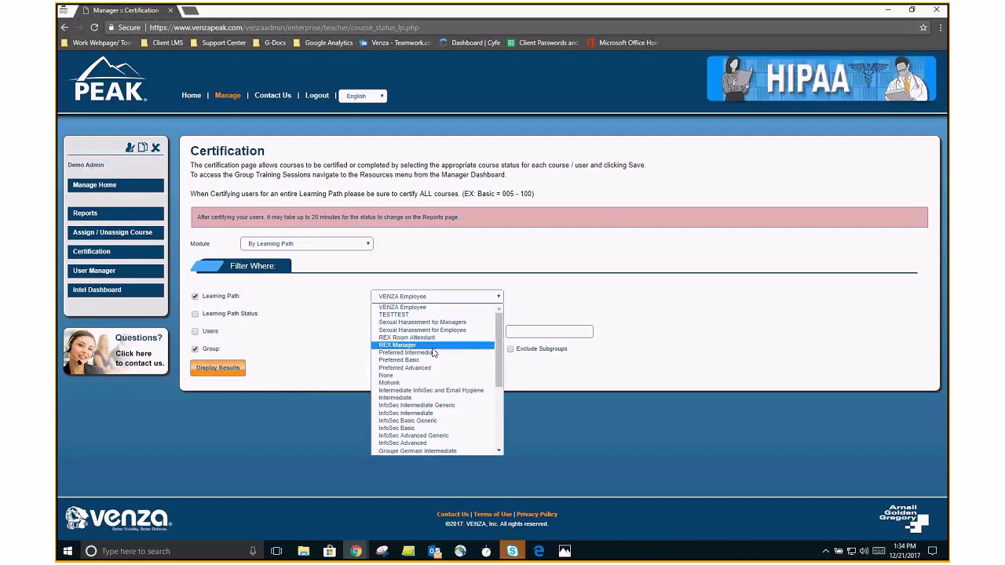
{"action": "left_click", "coordinate": [397, 428]}
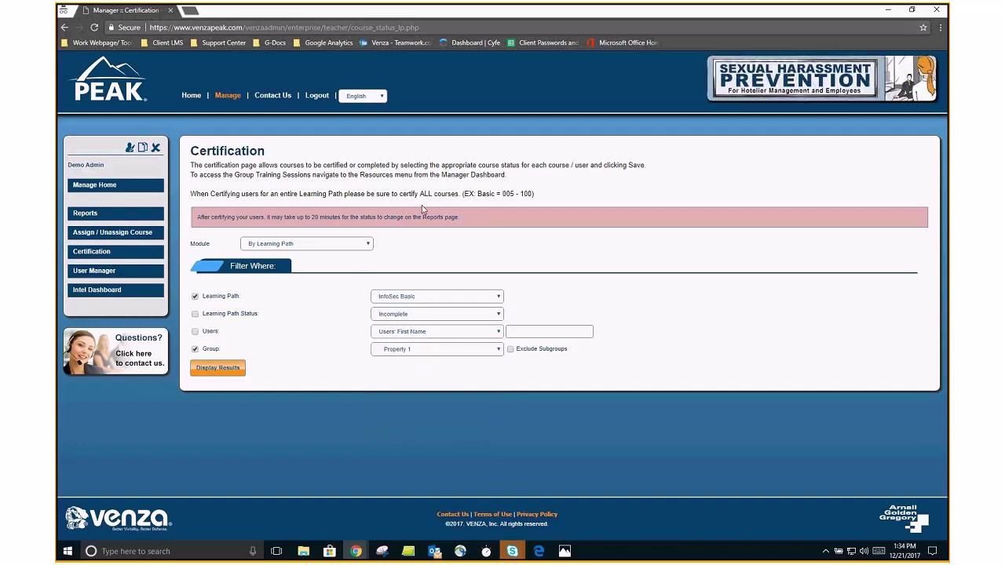
{"action": "left_click", "coordinate": [217, 374]}
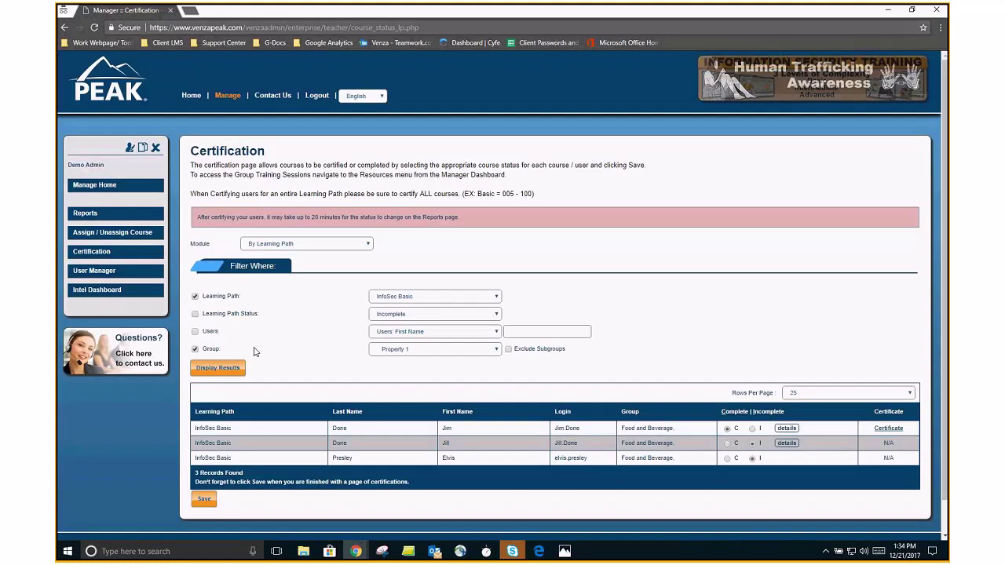
Mark the InfoSec Basic learning path as Complete for the second and third users in the results.
{"action": "scroll", "coordinate": [512, 425], "scroll_direction": "down", "scroll_amount": 2}
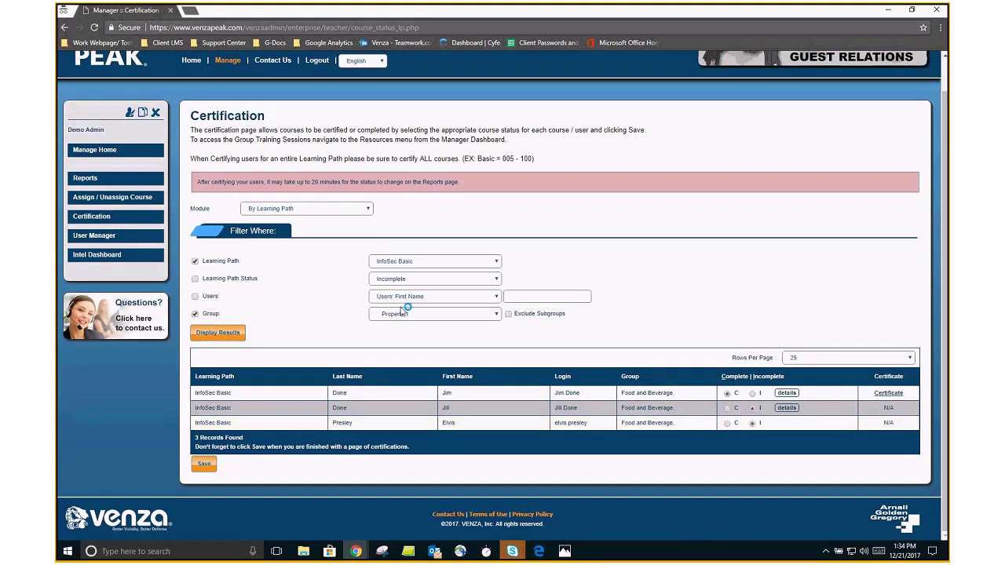
{"action": "left_click", "coordinate": [408, 261]}
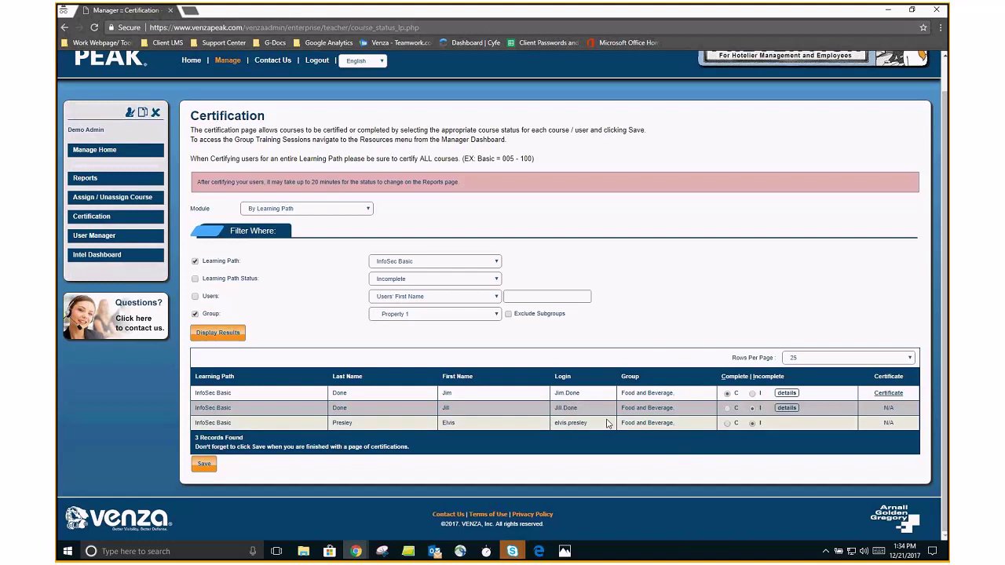
{"action": "left_click", "coordinate": [727, 424]}
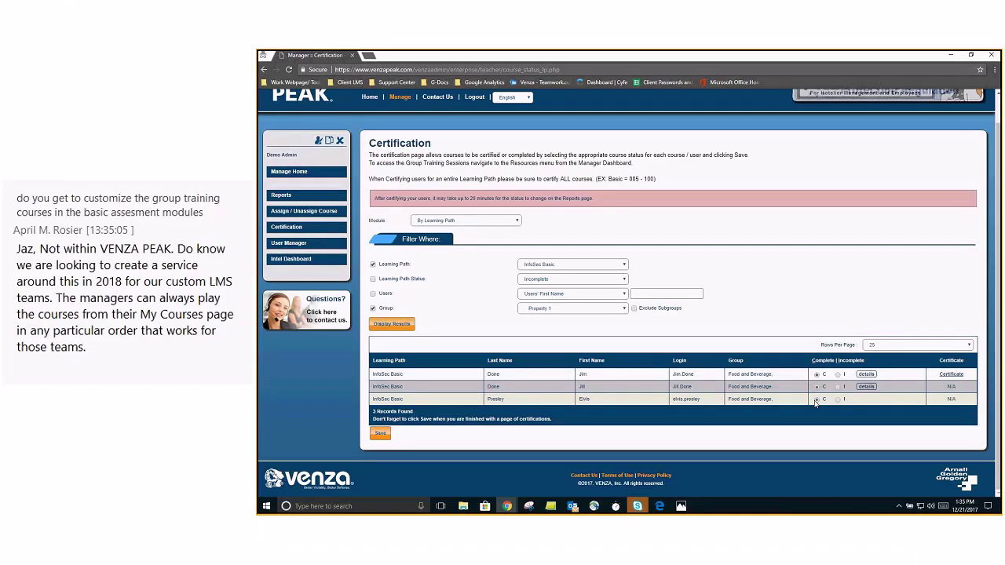
{"action": "left_click", "coordinate": [817, 399]}
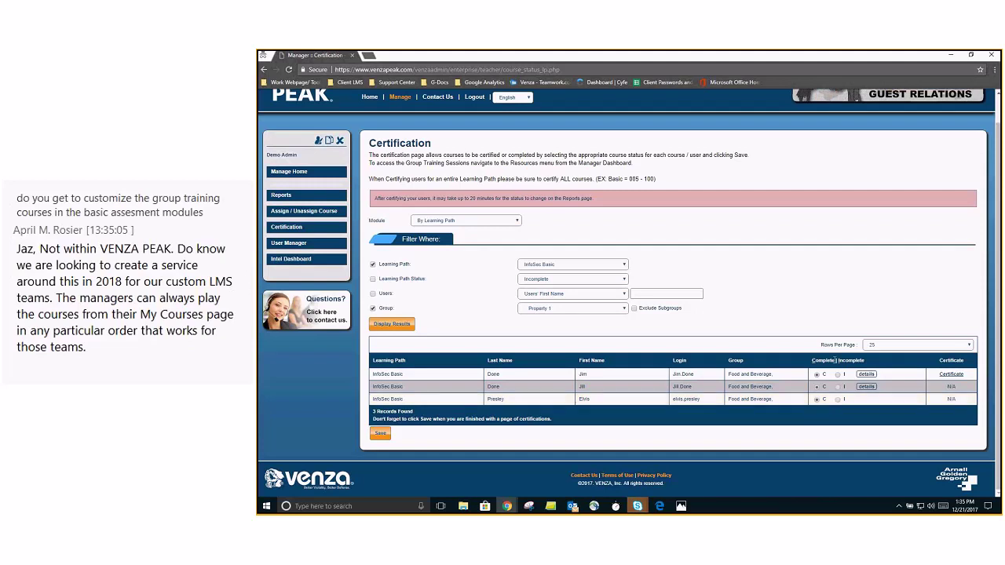
Start saving the certification changes with the date 2017-12-21, and close the Certification Updates dialog without saving.
{"action": "left_click", "coordinate": [838, 399]}
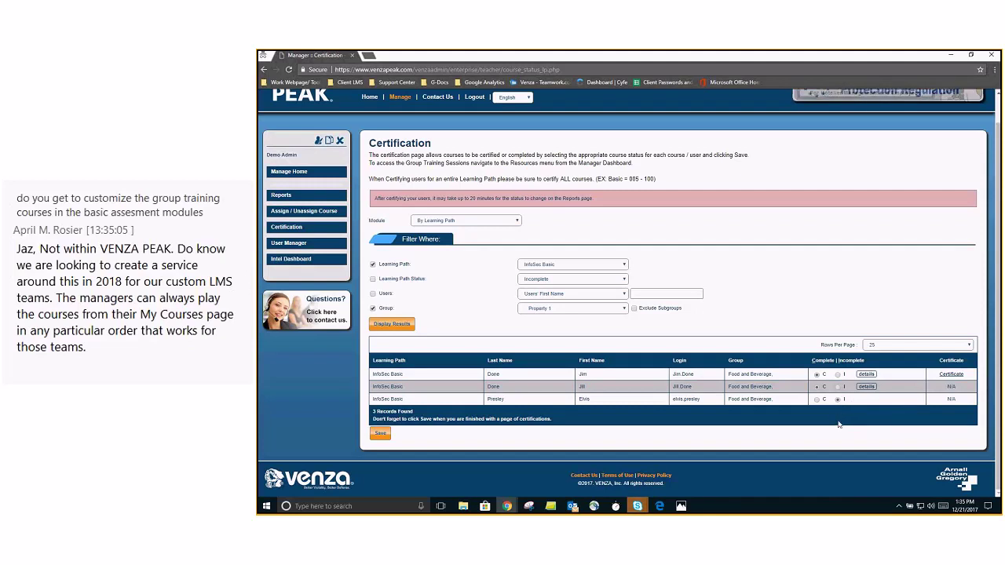
{"action": "left_click", "coordinate": [816, 400]}
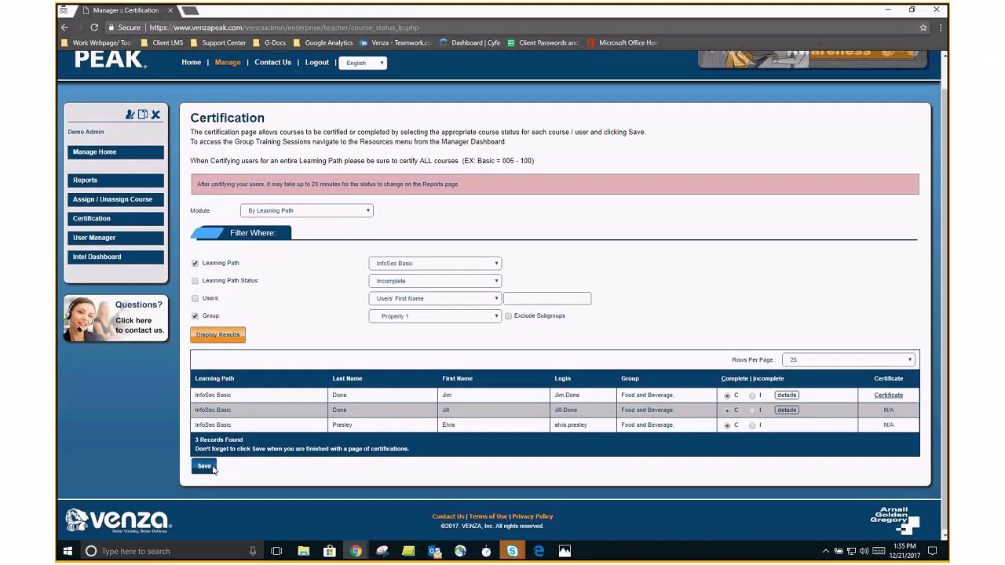
{"action": "left_click", "coordinate": [212, 470]}
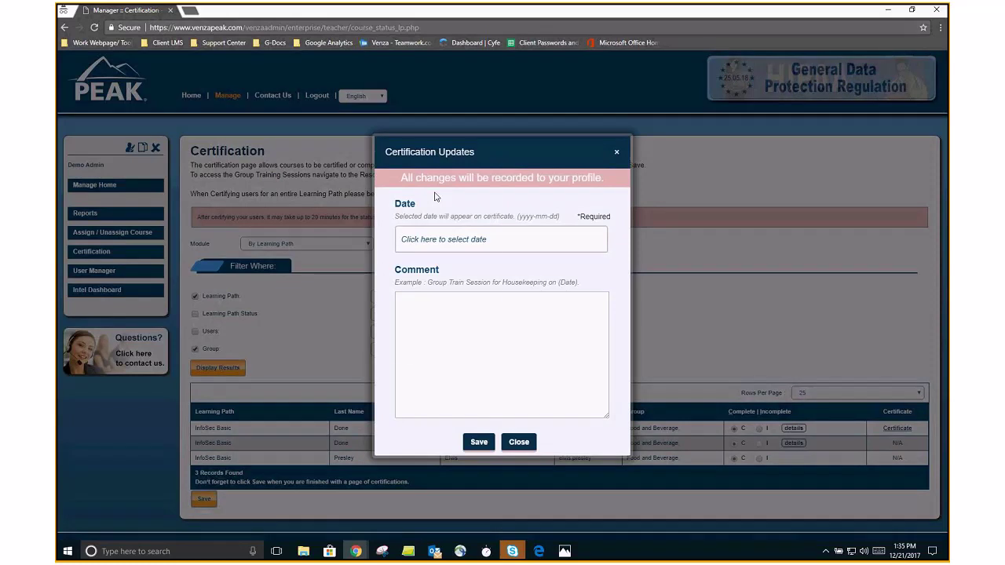
{"action": "left_click", "coordinate": [411, 239]}
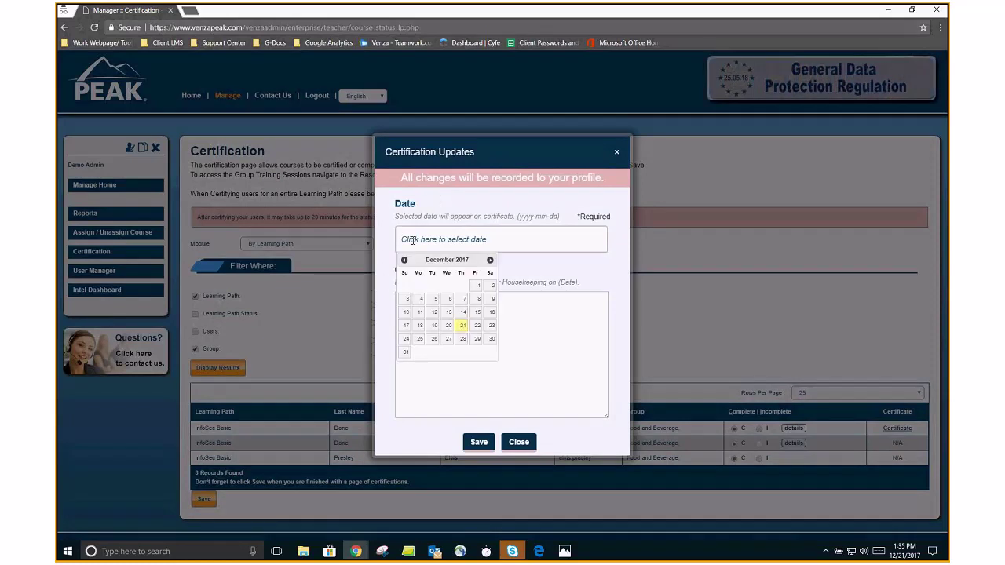
{"action": "left_click", "coordinate": [465, 329]}
{"action": "left_click", "coordinate": [445, 300]}
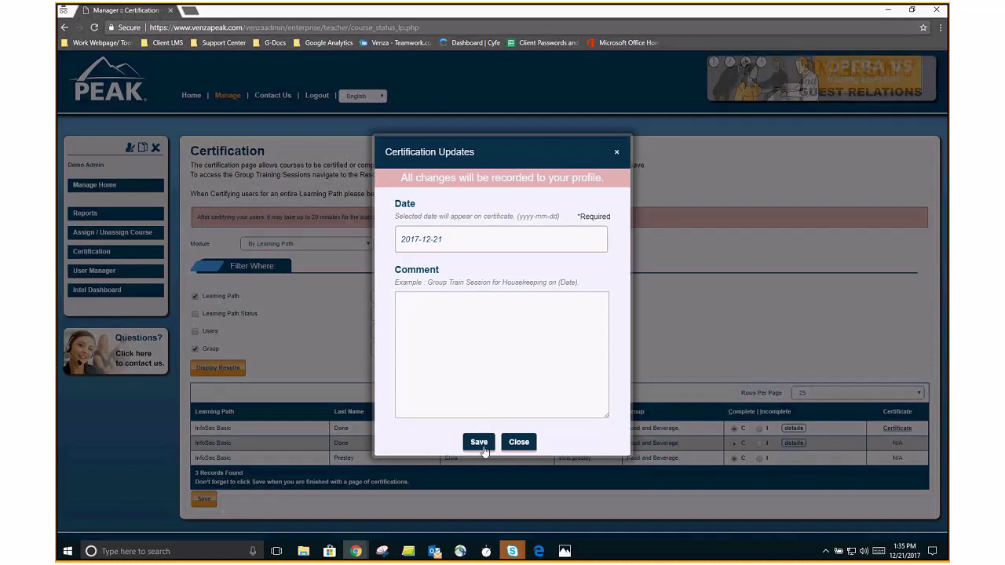
{"action": "left_click", "coordinate": [519, 442]}
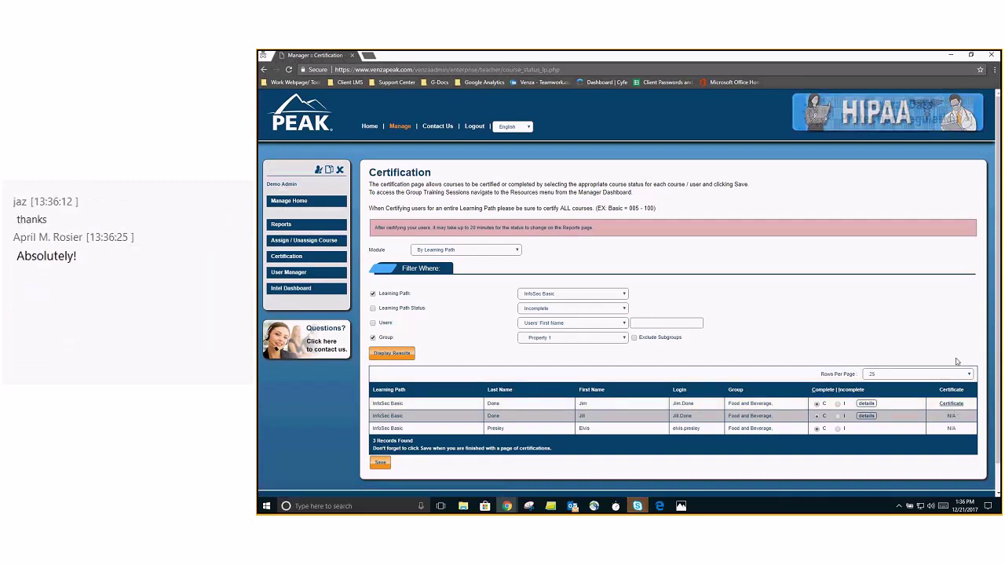
Leave the Certification page and return to the manager dashboard.
{"action": "left_click", "coordinate": [952, 404]}
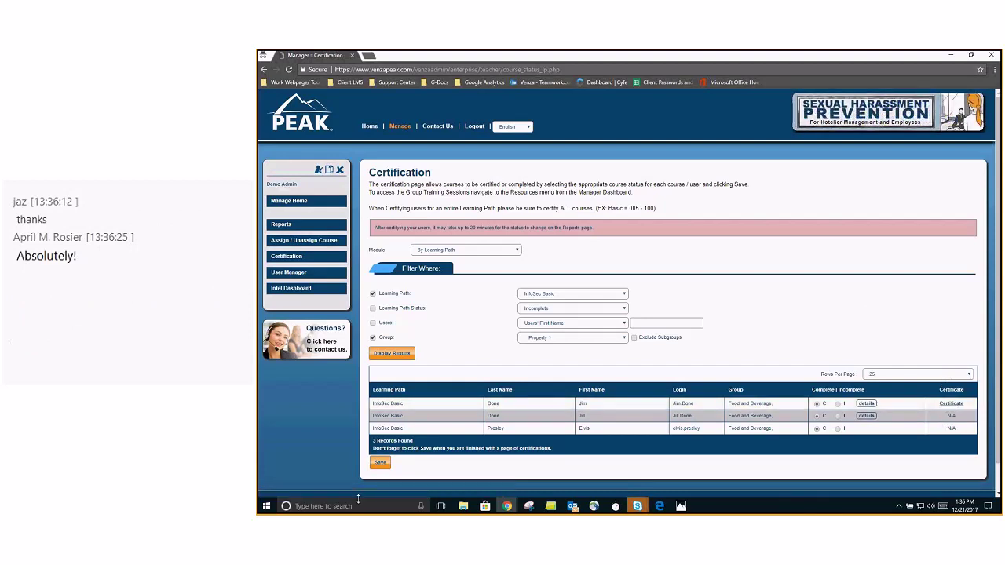
{"action": "left_click", "coordinate": [400, 126]}
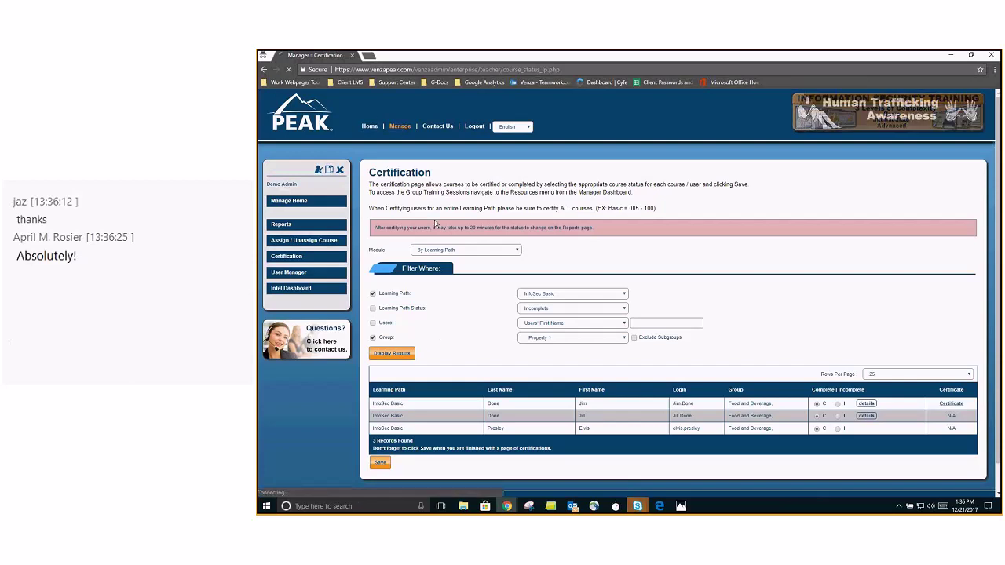
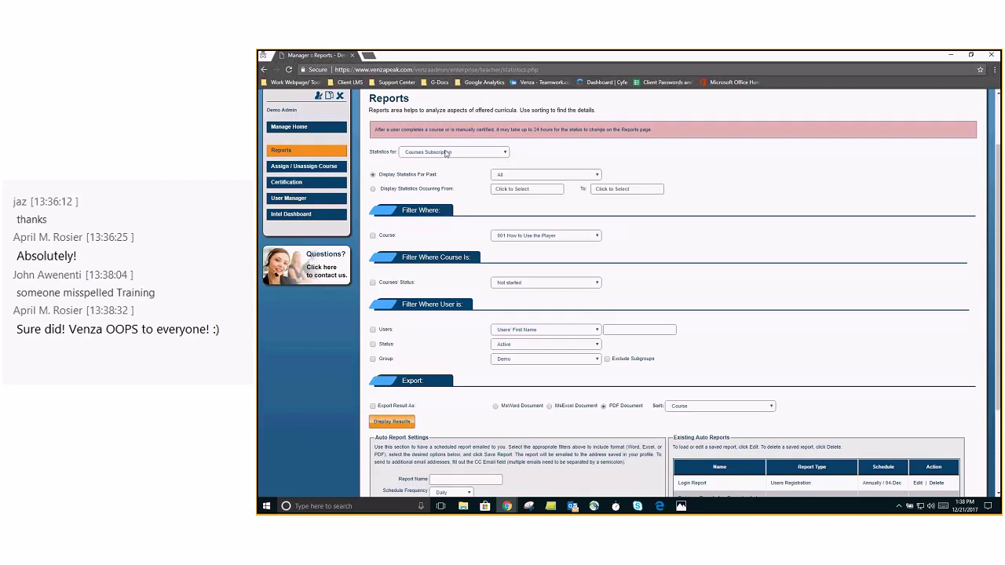
Set the report statistics to Training Percentage and filter the report by the group Property 1.
{"action": "left_click", "coordinate": [446, 153]}
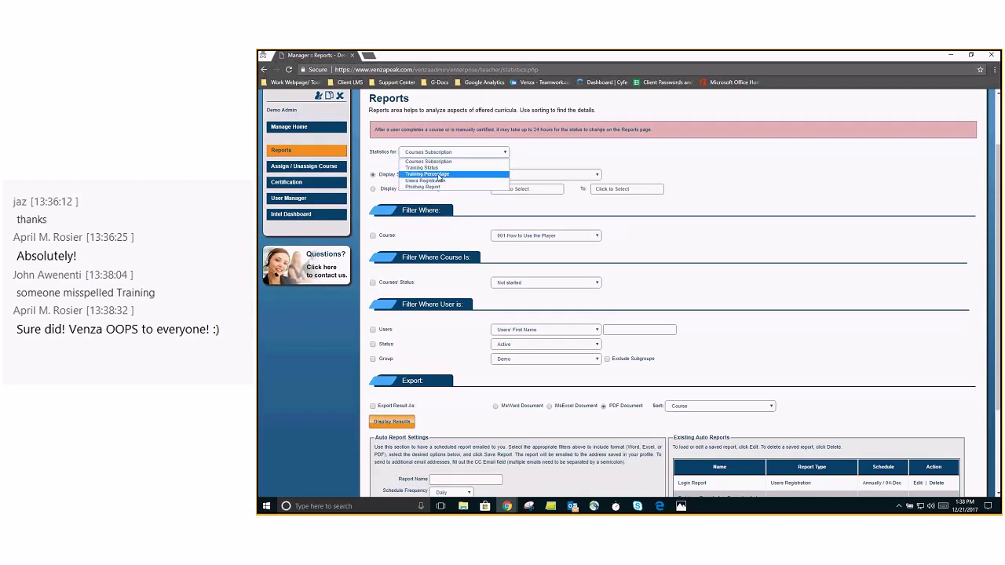
{"action": "left_click", "coordinate": [437, 175]}
{"action": "scroll", "coordinate": [387, 234], "scroll_direction": "down", "scroll_amount": 2}
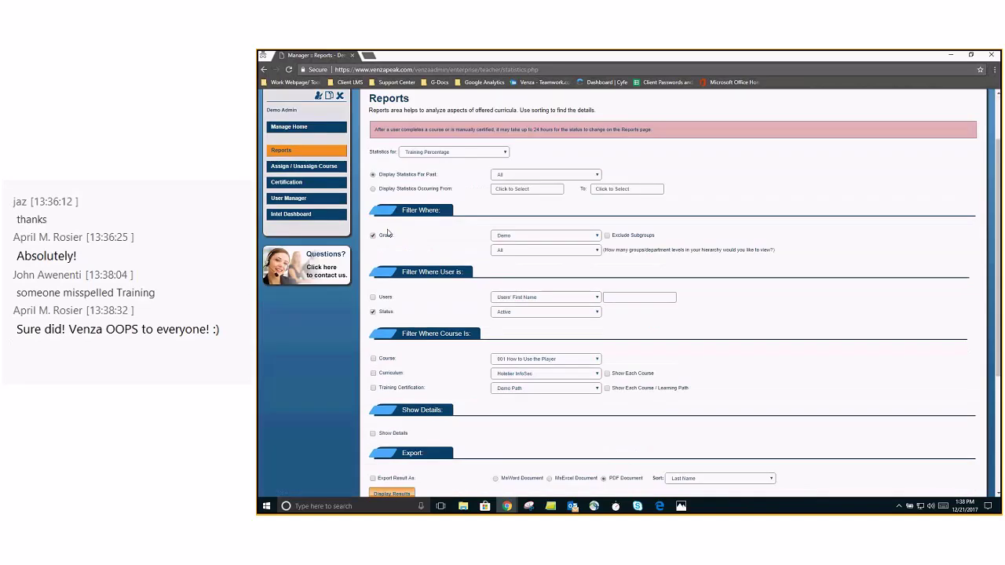
{"action": "left_click", "coordinate": [515, 235]}
{"action": "left_click", "coordinate": [509, 254]}
{"action": "scroll", "coordinate": [462, 246], "scroll_direction": "down", "scroll_amount": 2}
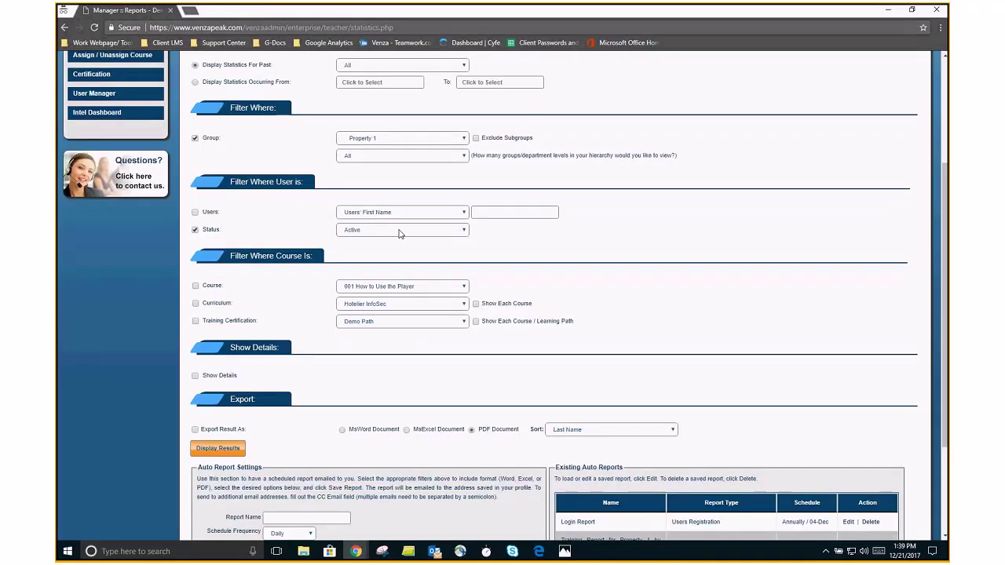
Enable the Training Certification filter with All Learning Paths and display the training compliance results for Property 1.
{"action": "left_click", "coordinate": [195, 321]}
{"action": "left_click", "coordinate": [393, 324]}
{"action": "left_click", "coordinate": [392, 371]}
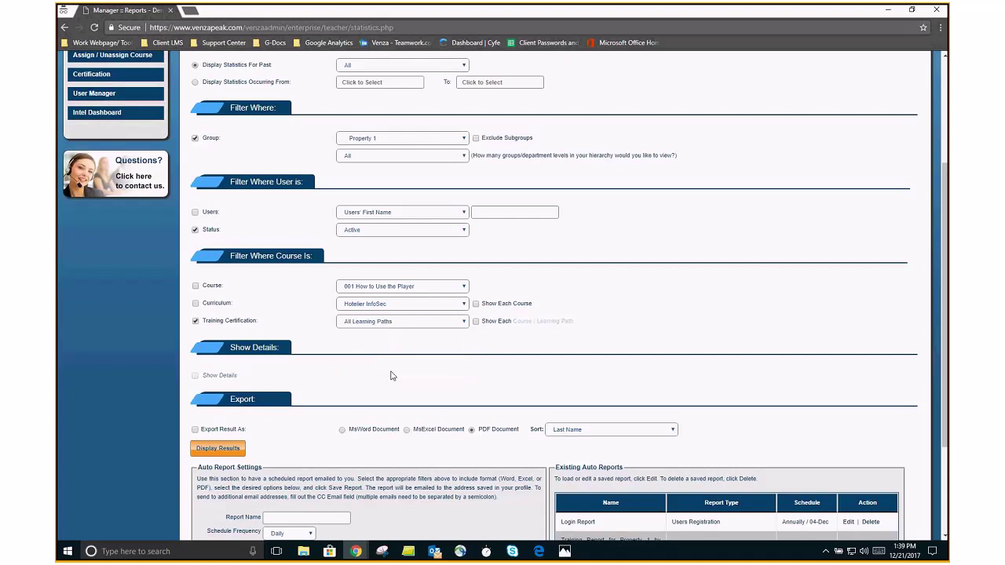
{"action": "left_click", "coordinate": [210, 452]}
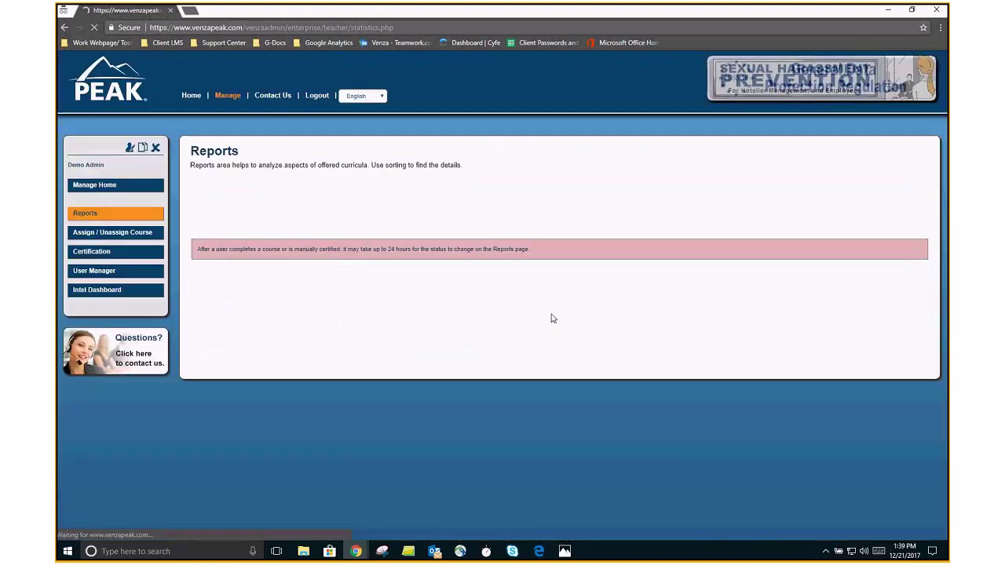
{"action": "scroll", "coordinate": [552, 324], "scroll_direction": "down", "scroll_amount": 2}
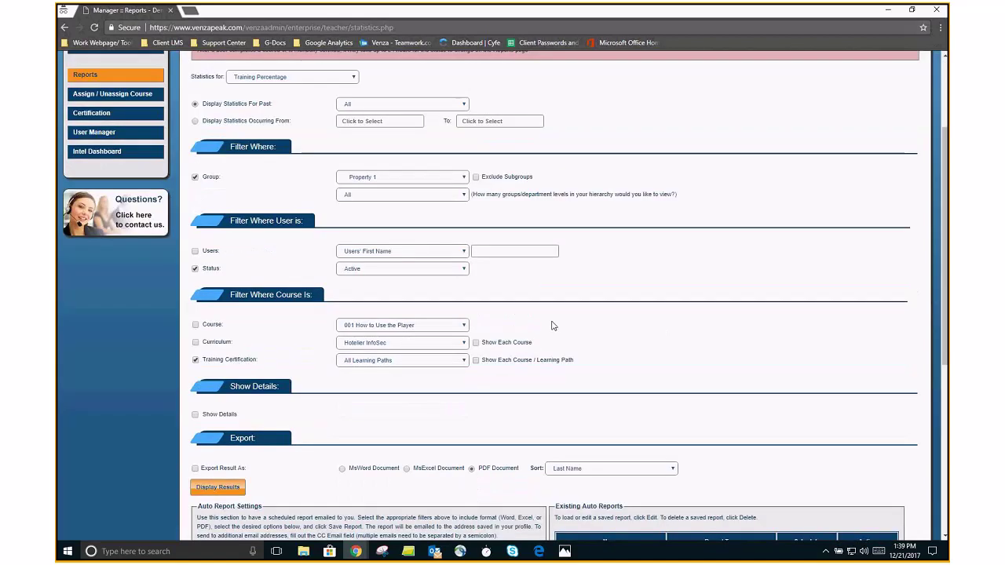
{"action": "scroll", "coordinate": [551, 324], "scroll_direction": "down", "scroll_amount": 5}
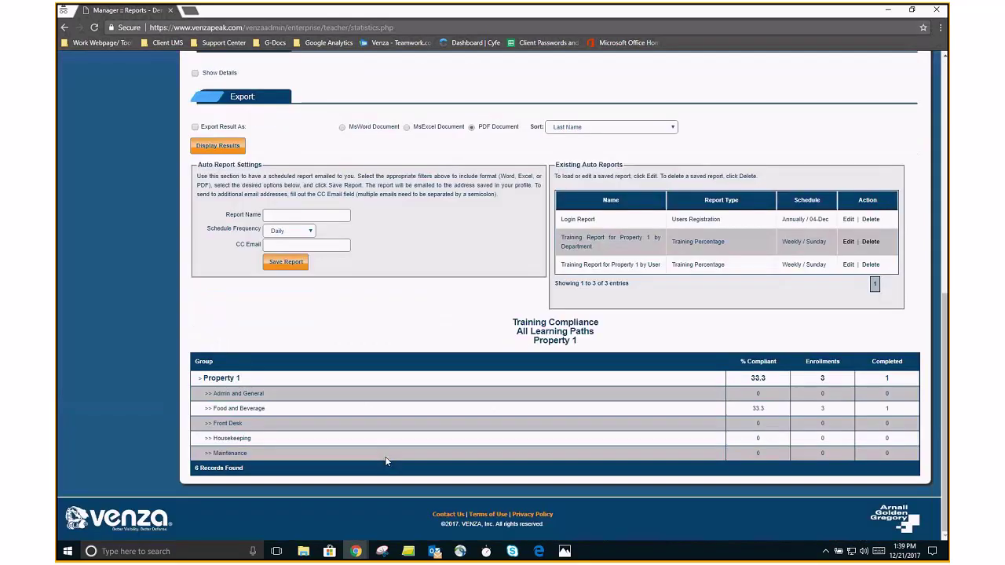
{"action": "left_click", "coordinate": [769, 384]}
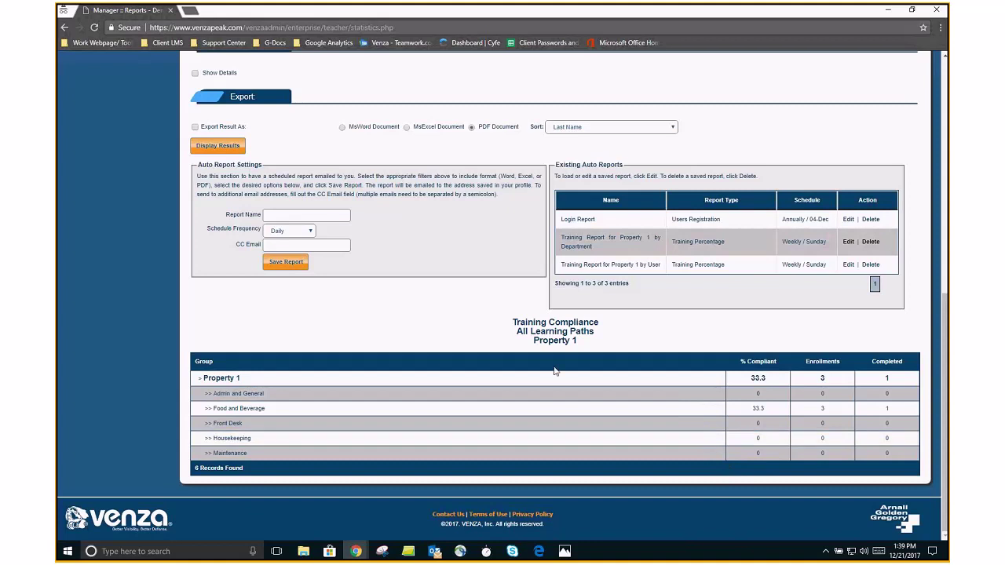
Enable Show Each Course / Learning Path and Show Details, and display the report broken down by user.
{"action": "scroll", "coordinate": [365, 321], "scroll_direction": "up", "scroll_amount": 1}
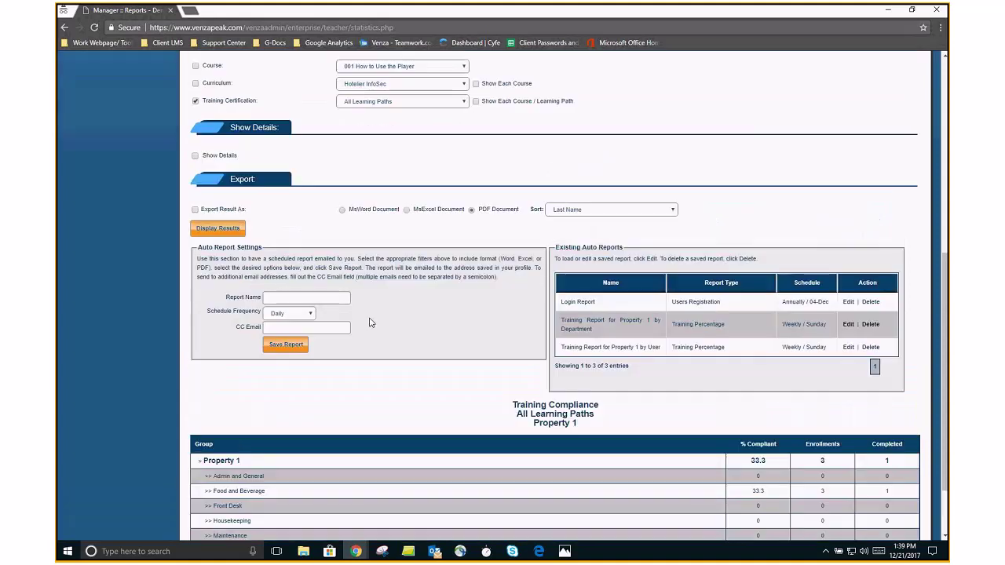
{"action": "scroll", "coordinate": [371, 322], "scroll_direction": "up", "scroll_amount": 1}
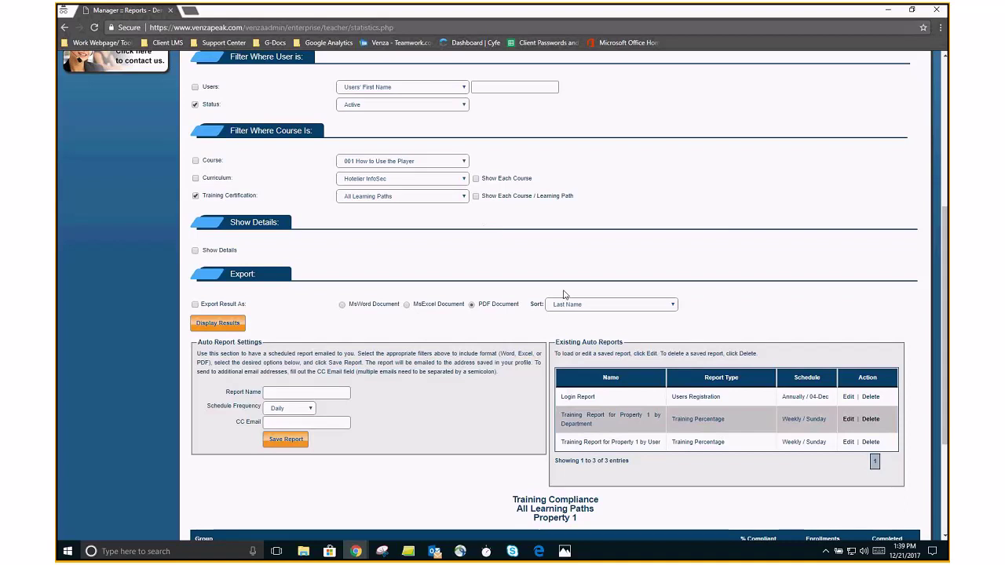
{"action": "scroll", "coordinate": [561, 294], "scroll_direction": "up", "scroll_amount": 1}
{"action": "scroll", "coordinate": [521, 312], "scroll_direction": "up", "scroll_amount": 1}
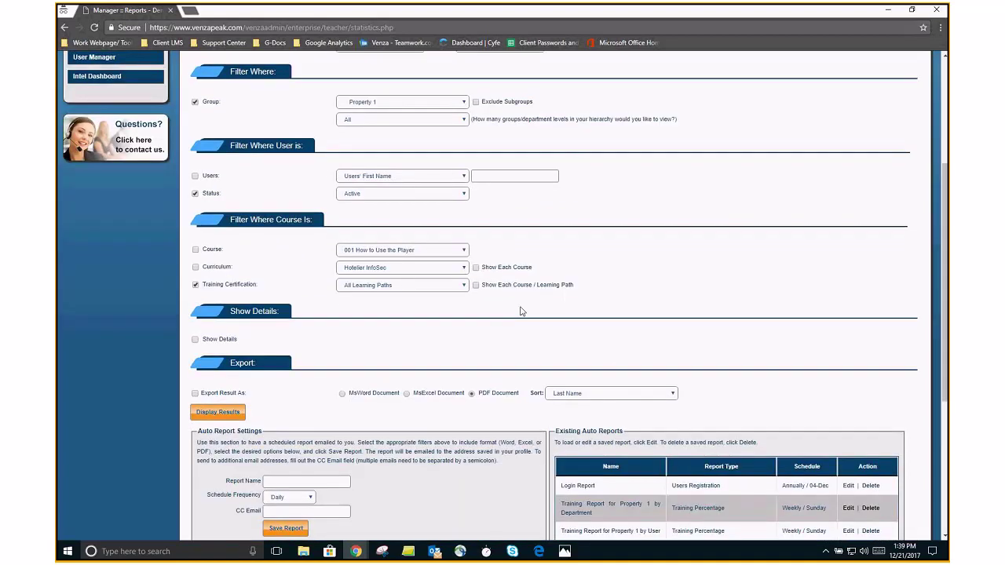
{"action": "left_click", "coordinate": [476, 286]}
{"action": "left_click", "coordinate": [196, 339]}
{"action": "left_click", "coordinate": [207, 413]}
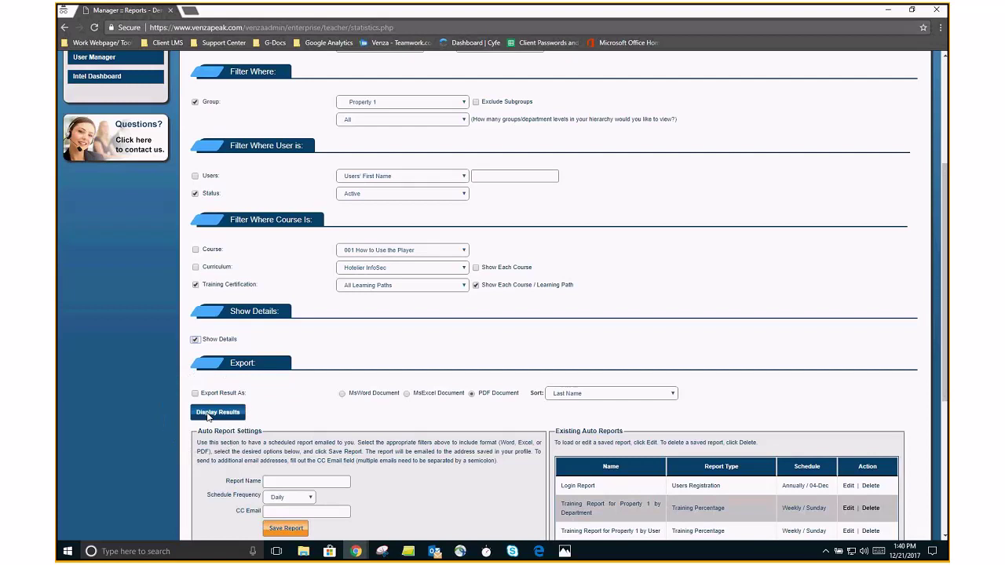
{"action": "left_click", "coordinate": [208, 414]}
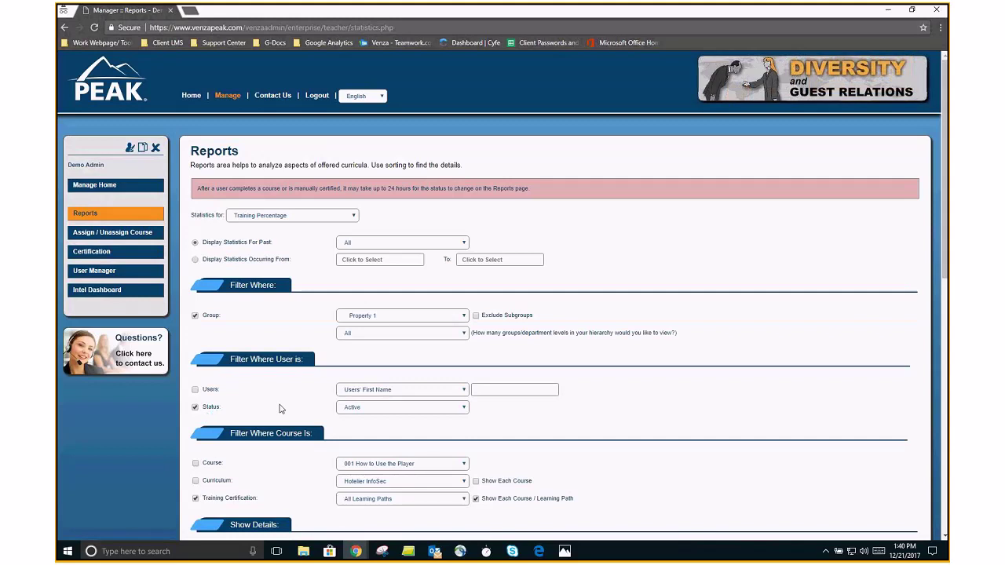
{"action": "scroll", "coordinate": [299, 402], "scroll_direction": "down", "scroll_amount": 5}
{"action": "scroll", "coordinate": [347, 294], "scroll_direction": "down", "scroll_amount": 3}
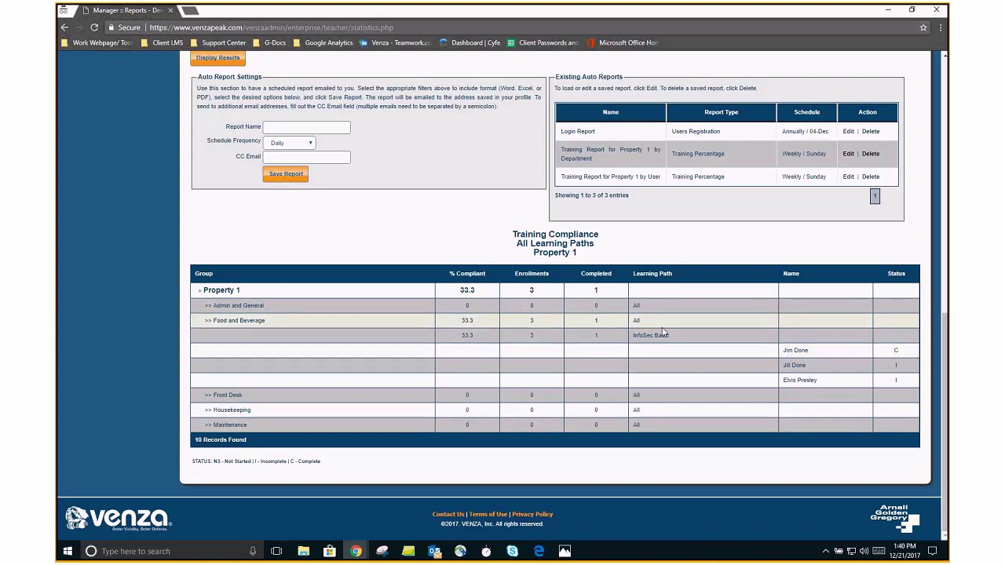
{"action": "left_click", "coordinate": [646, 336]}
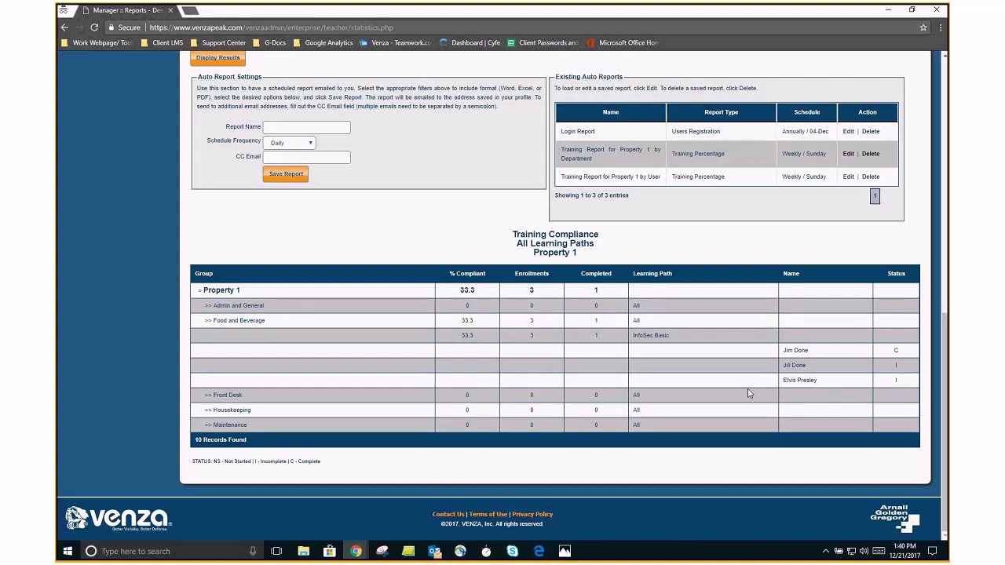
Export the detailed training percentage report as an MsExcel document.
{"action": "scroll", "coordinate": [553, 414], "scroll_direction": "up", "scroll_amount": 1}
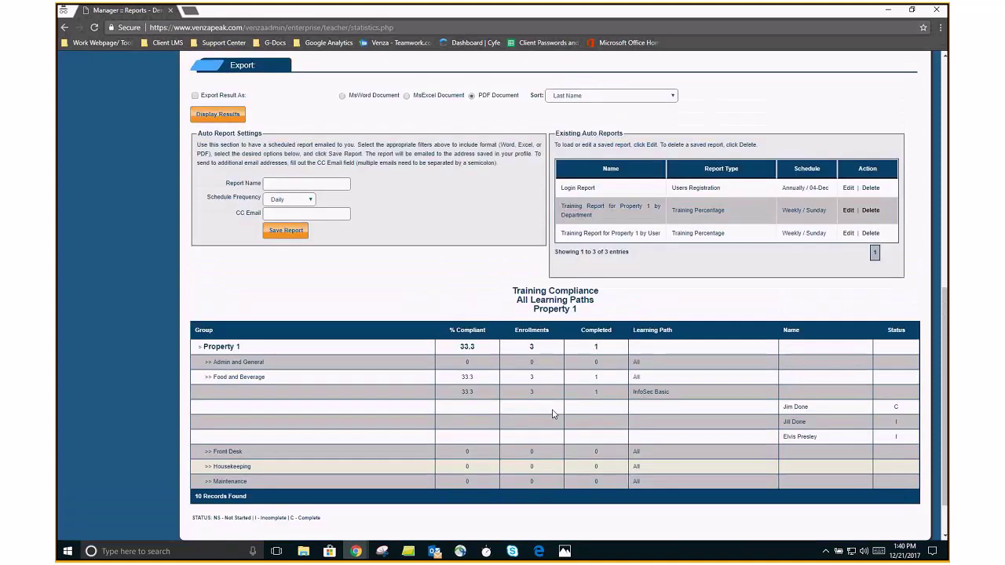
{"action": "scroll", "coordinate": [553, 413], "scroll_direction": "up", "scroll_amount": 2}
{"action": "scroll", "coordinate": [424, 378], "scroll_direction": "up", "scroll_amount": 1}
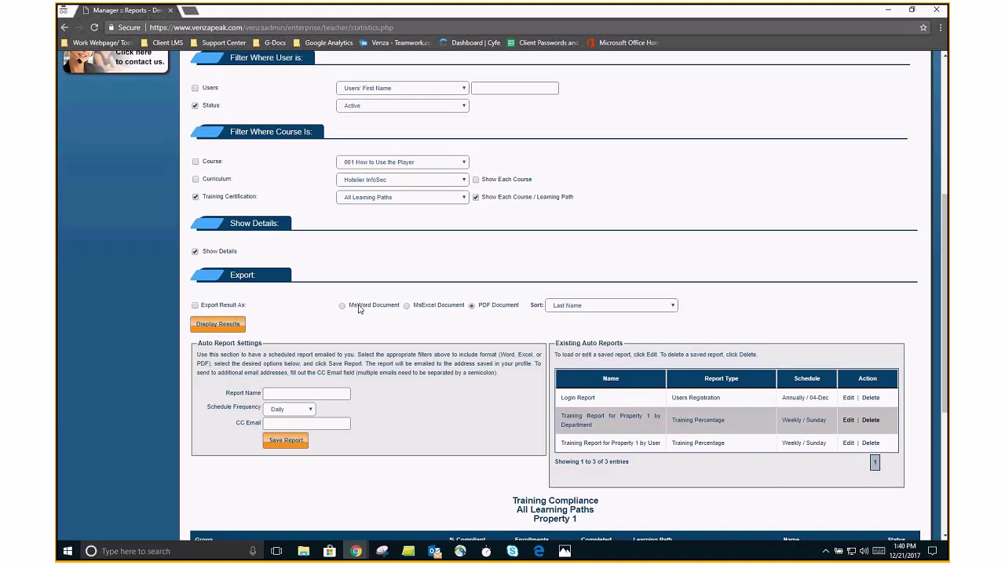
{"action": "left_click", "coordinate": [429, 312]}
{"action": "left_click", "coordinate": [489, 313]}
{"action": "left_click", "coordinate": [406, 308]}
{"action": "left_click", "coordinate": [428, 307]}
{"action": "left_click", "coordinate": [195, 306]}
{"action": "left_click", "coordinate": [224, 326]}
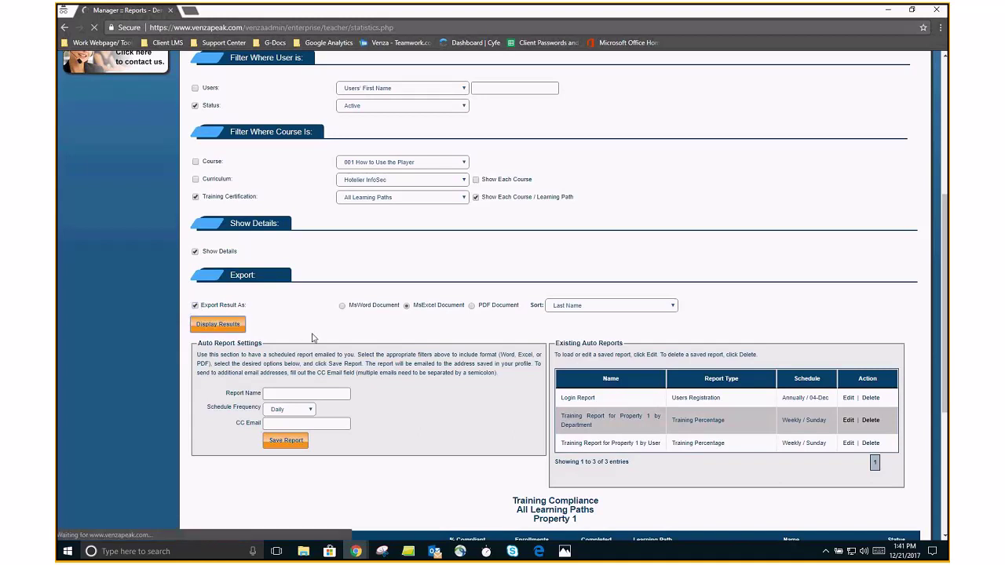
{"action": "left_click", "coordinate": [115, 531]}
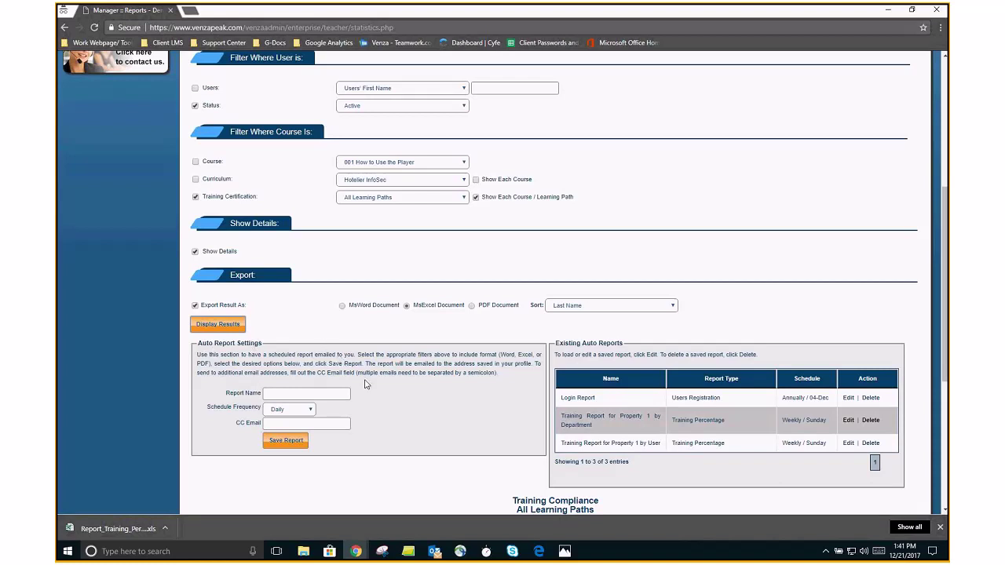
Set the auto report's schedule frequency to Weekly, reviewing its Report Name and CC Email fields.
{"action": "left_click", "coordinate": [275, 394]}
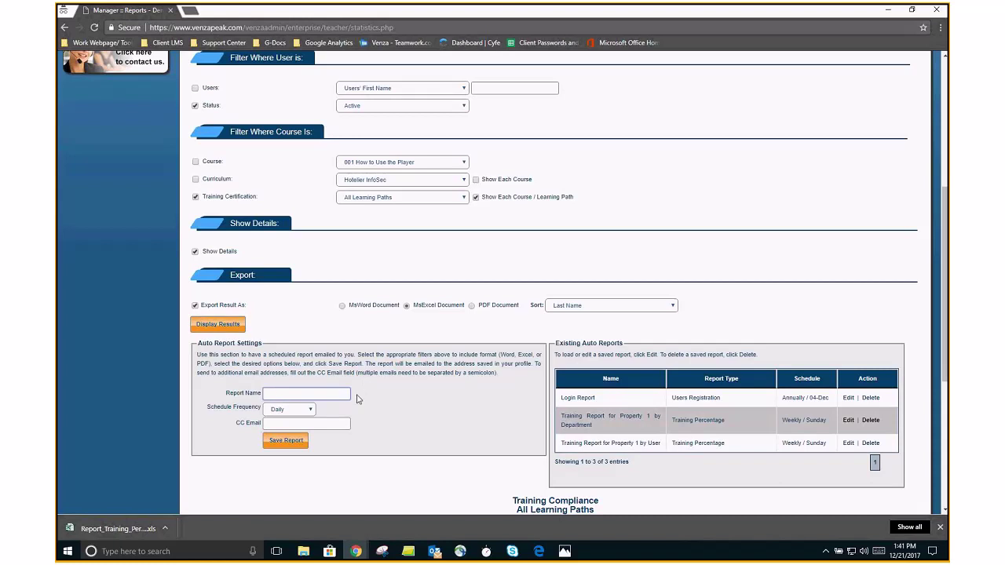
{"action": "left_click", "coordinate": [293, 410]}
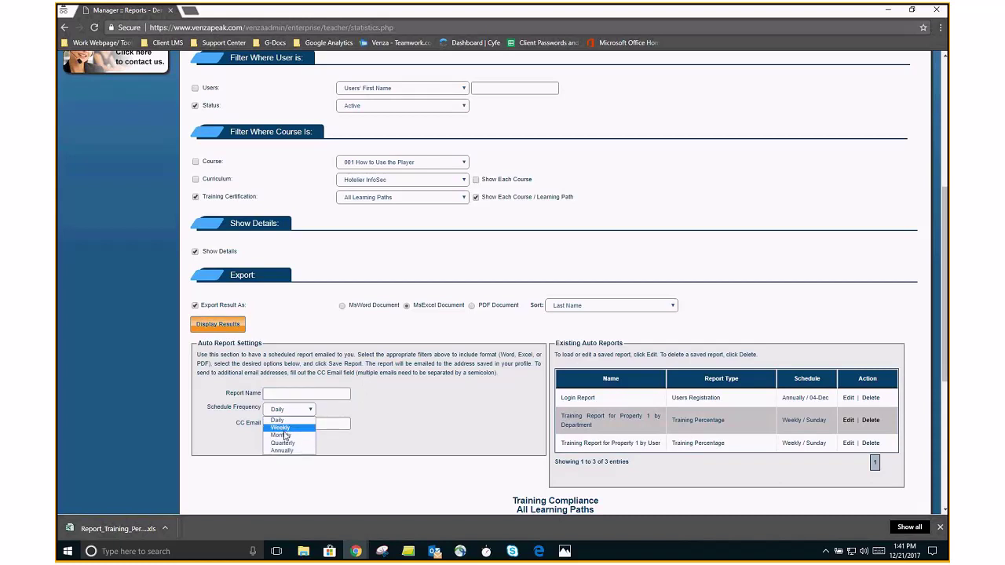
{"action": "left_click", "coordinate": [283, 431]}
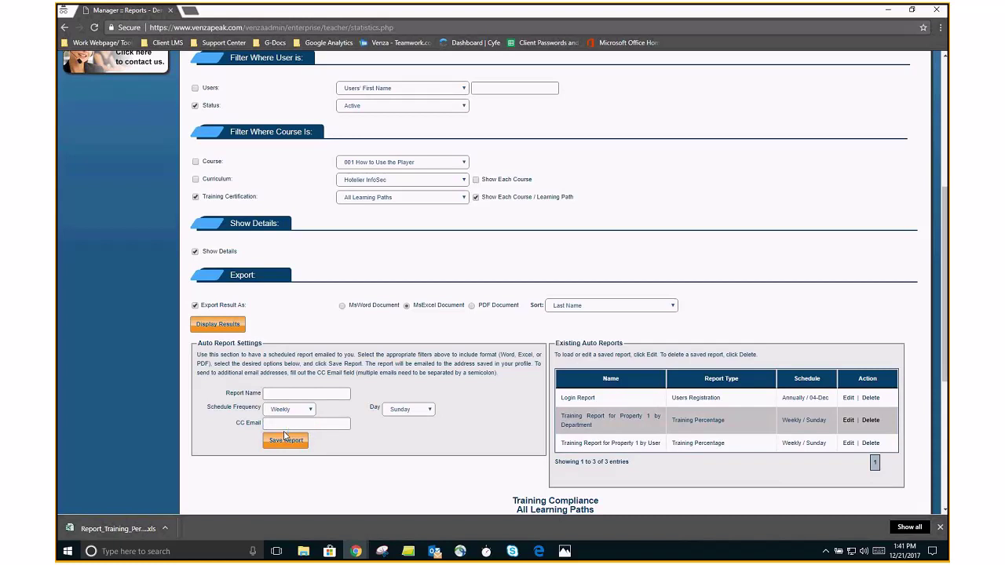
{"action": "left_click", "coordinate": [284, 438]}
{"action": "left_click", "coordinate": [248, 425]}
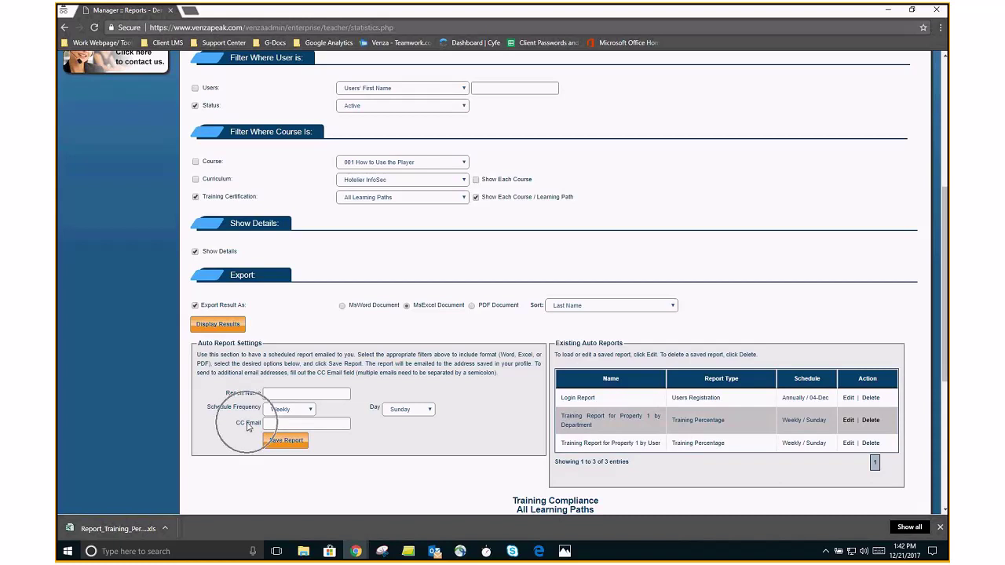
{"action": "left_click", "coordinate": [278, 425]}
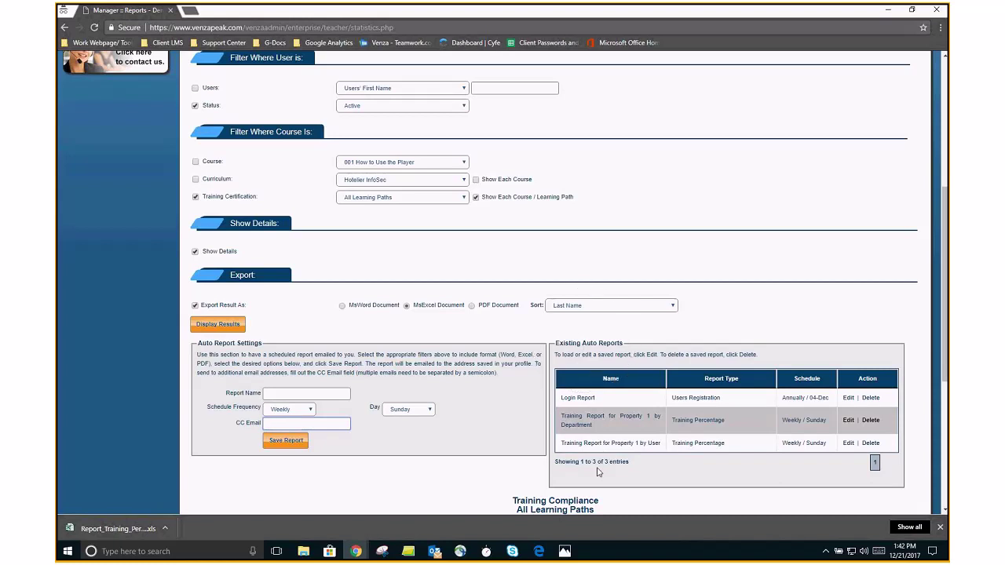
Display the saved Training Report for Property 1 by User from the manager dashboard, and return to the dashboard.
{"action": "scroll", "coordinate": [594, 360], "scroll_direction": "up", "scroll_amount": 1}
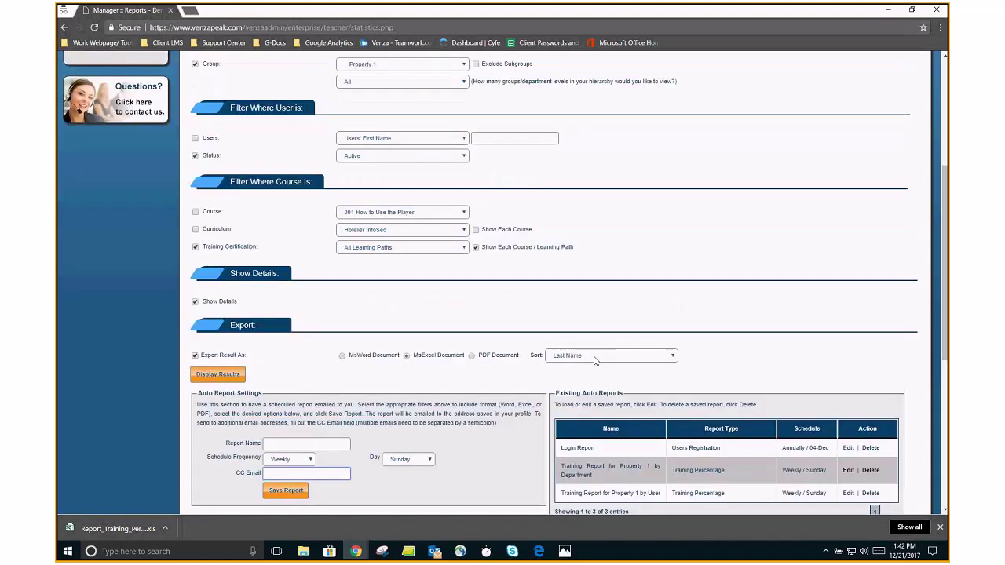
{"action": "scroll", "coordinate": [594, 361], "scroll_direction": "up", "scroll_amount": 10}
{"action": "left_click", "coordinate": [227, 95]}
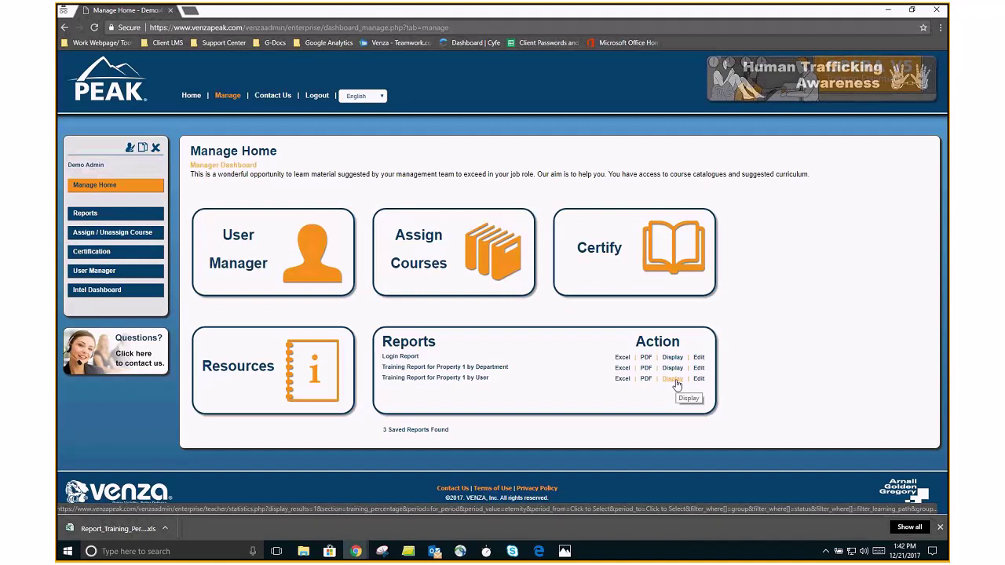
{"action": "left_click", "coordinate": [674, 379]}
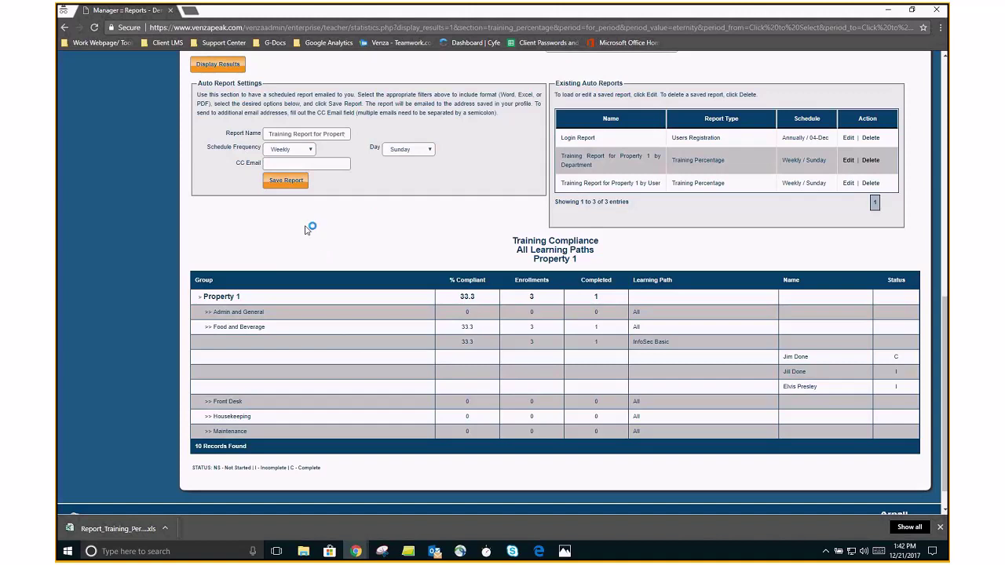
{"action": "scroll", "coordinate": [306, 228], "scroll_direction": "up", "scroll_amount": 2}
{"action": "scroll", "coordinate": [307, 227], "scroll_direction": "up", "scroll_amount": 5}
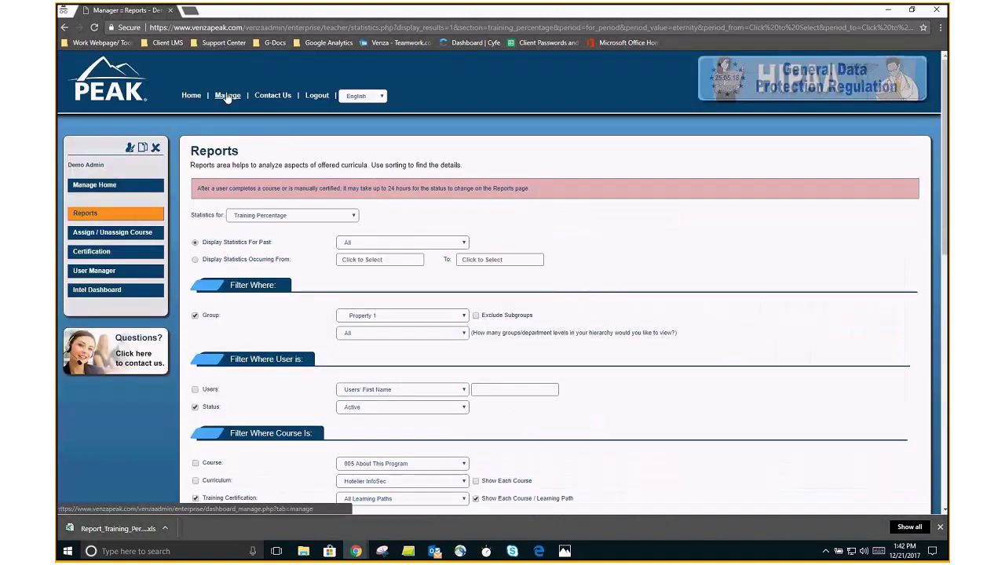
{"action": "left_click", "coordinate": [227, 97]}
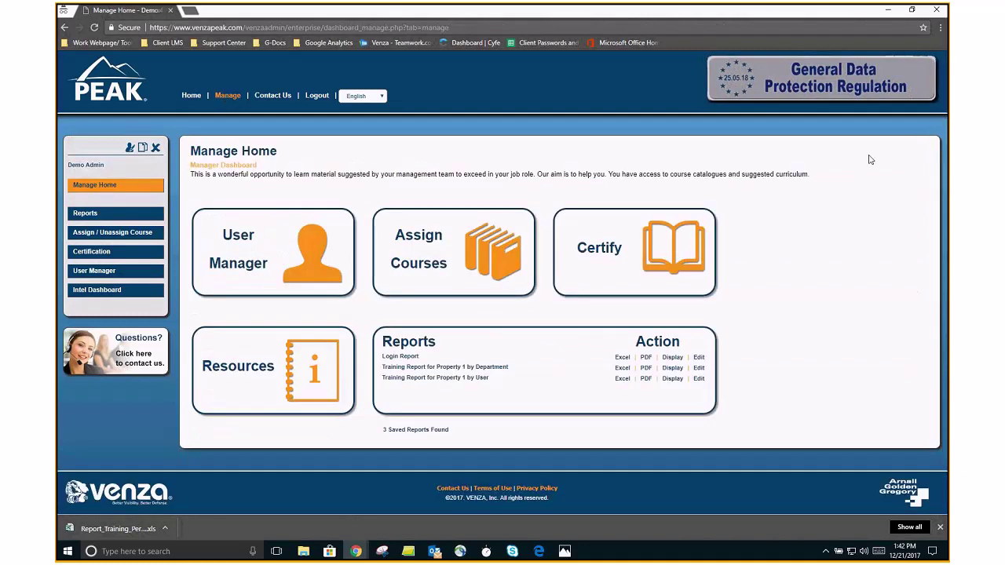